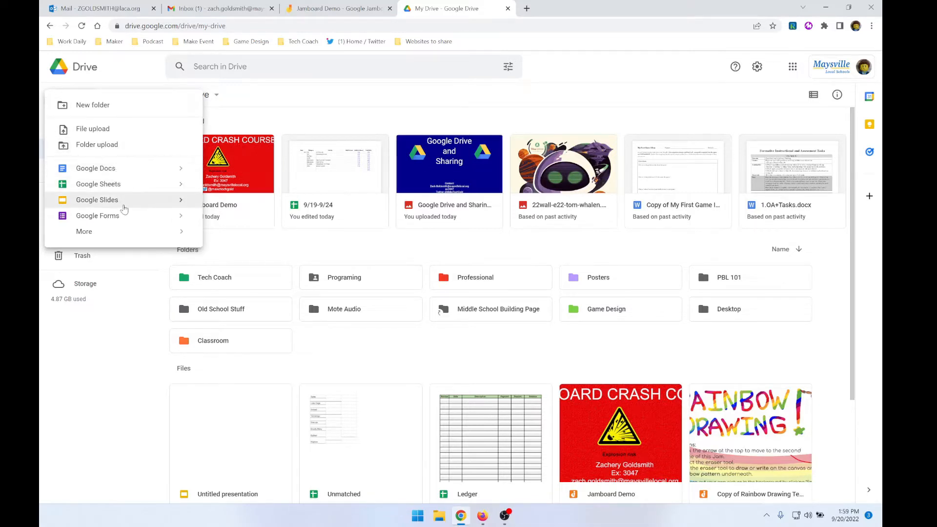
mouse_move(103, 231)
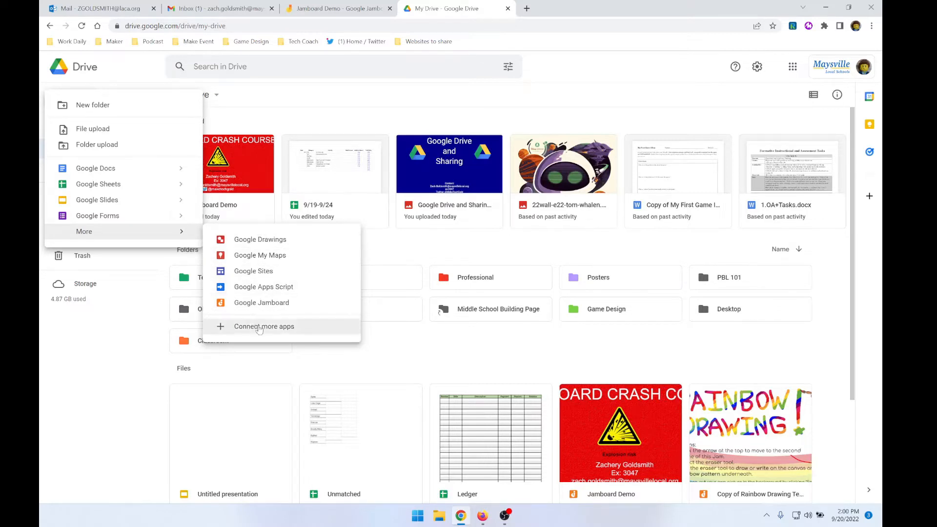
left_click(145, 342)
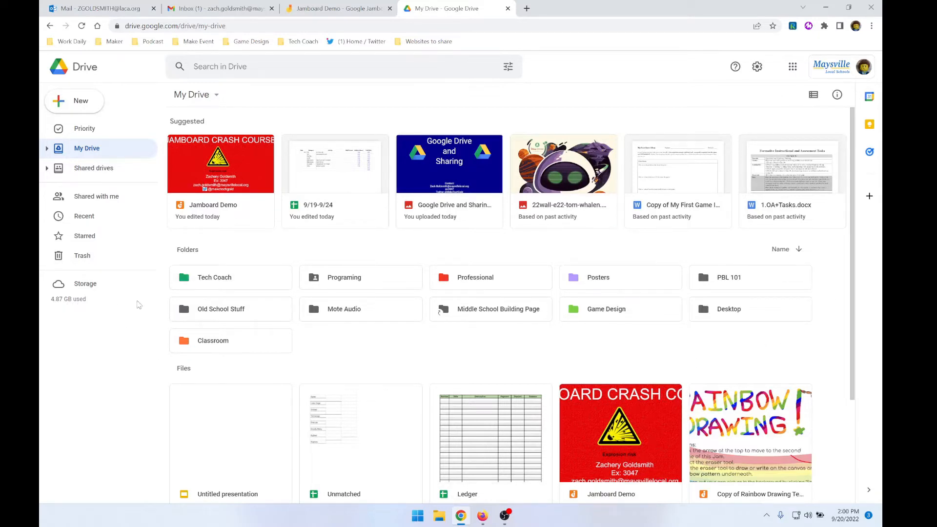
scroll(337, 419, "down", 2)
scroll(340, 421, "up", 2)
Create a new folder in My Drive named Drive Demo Folder
right_click(345, 352)
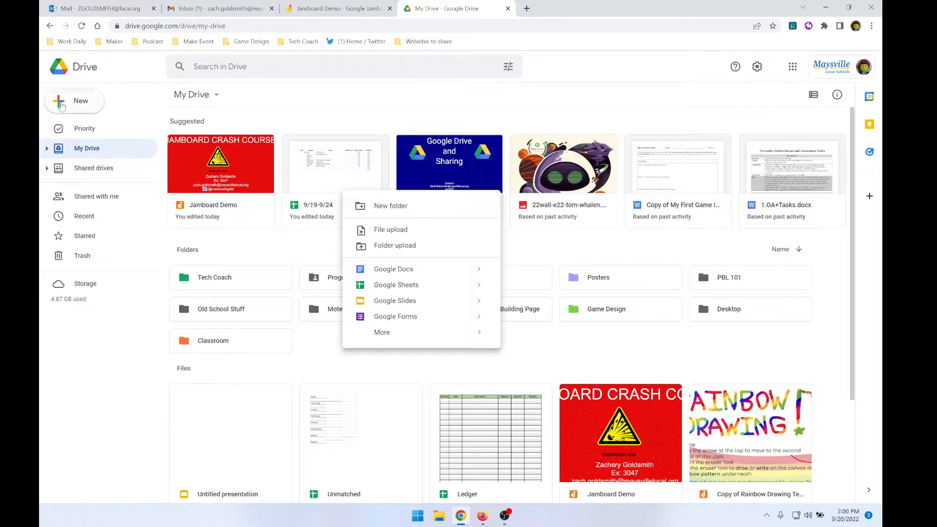
left_click(61, 105)
right_click(342, 349)
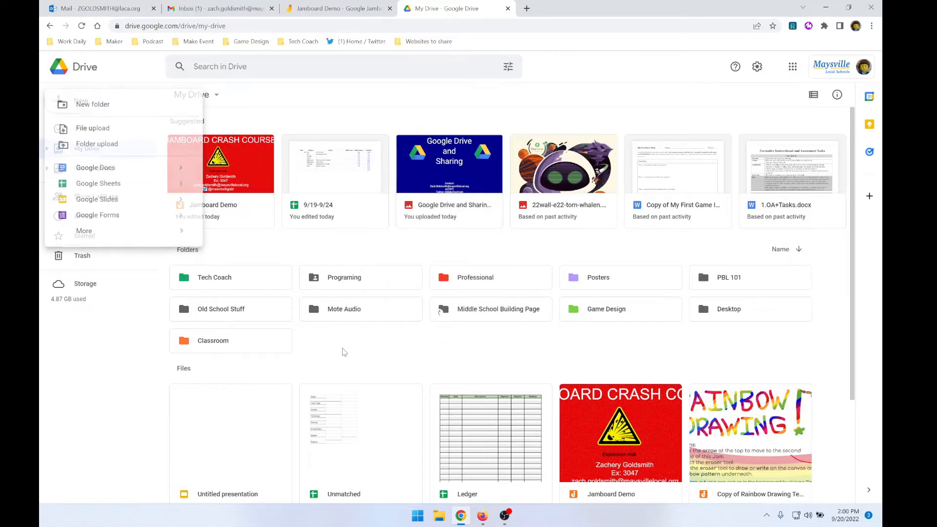
left_click(390, 206)
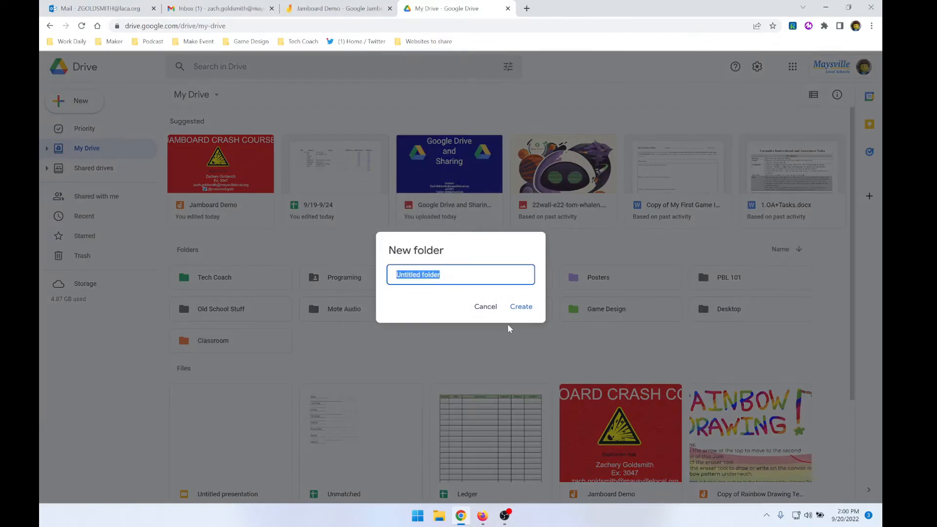
type("Drive Demo Folder")
key("Return")
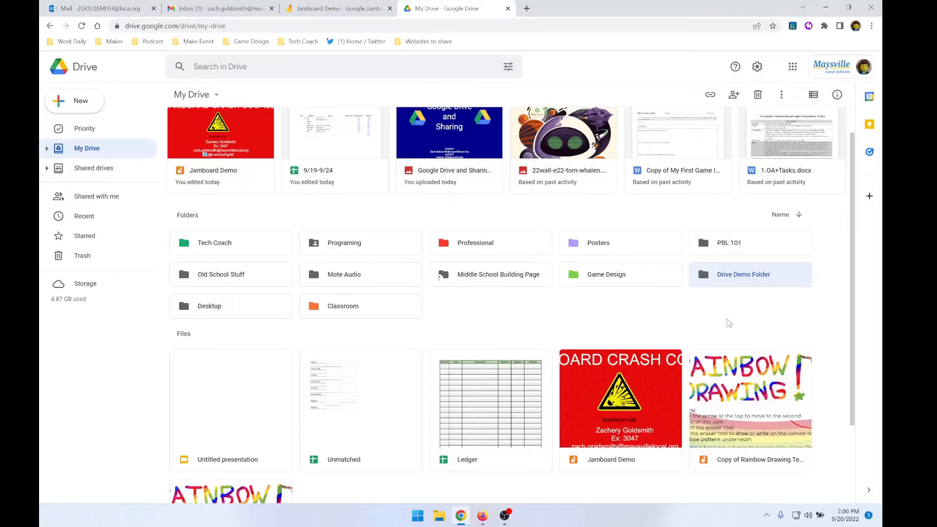
Change the color of Drive Demo Folder to golden yellow and deselect the folder
right_click(734, 282)
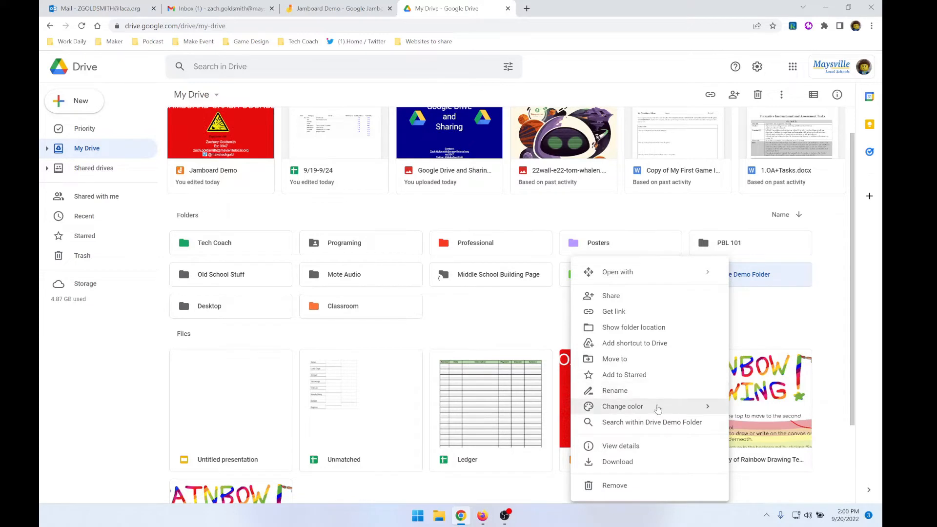
mouse_move(659, 407)
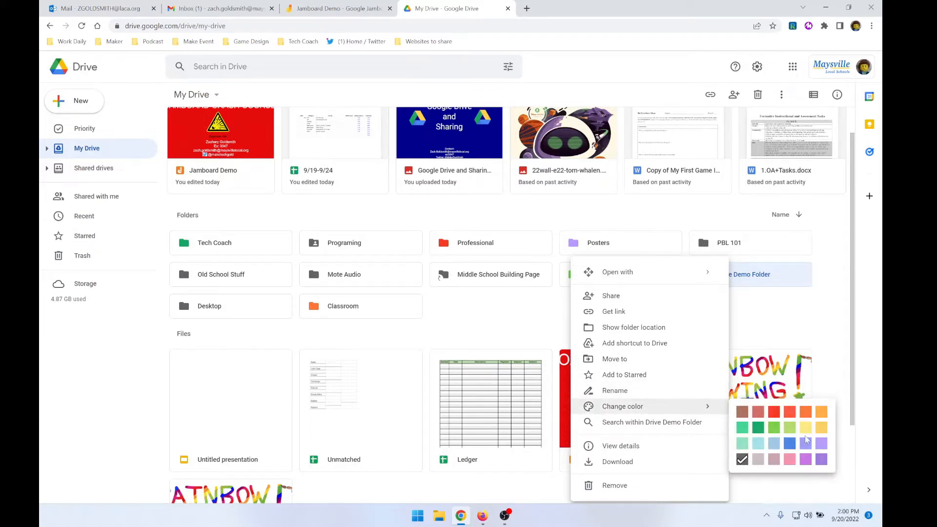
left_click(825, 427)
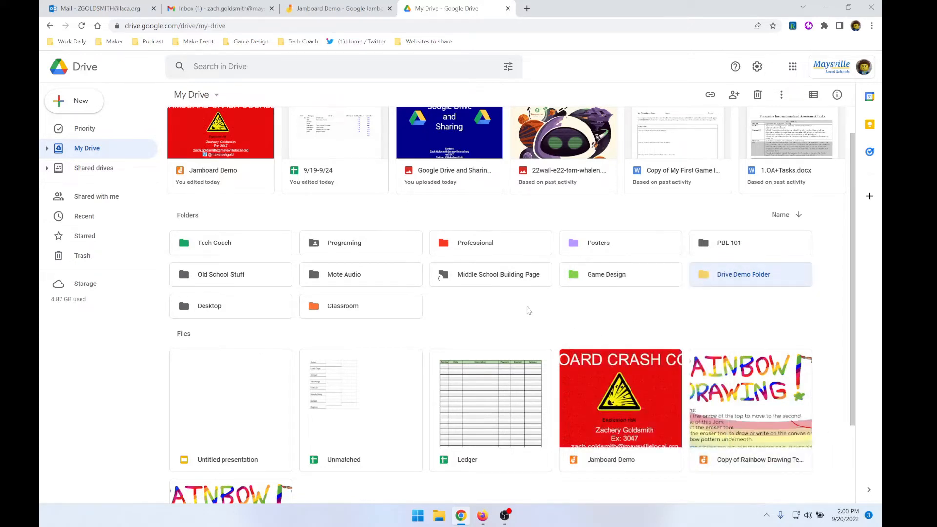
left_click(529, 311)
Open Drive Demo Folder and check the options for adding new items inside it
double_click(758, 272)
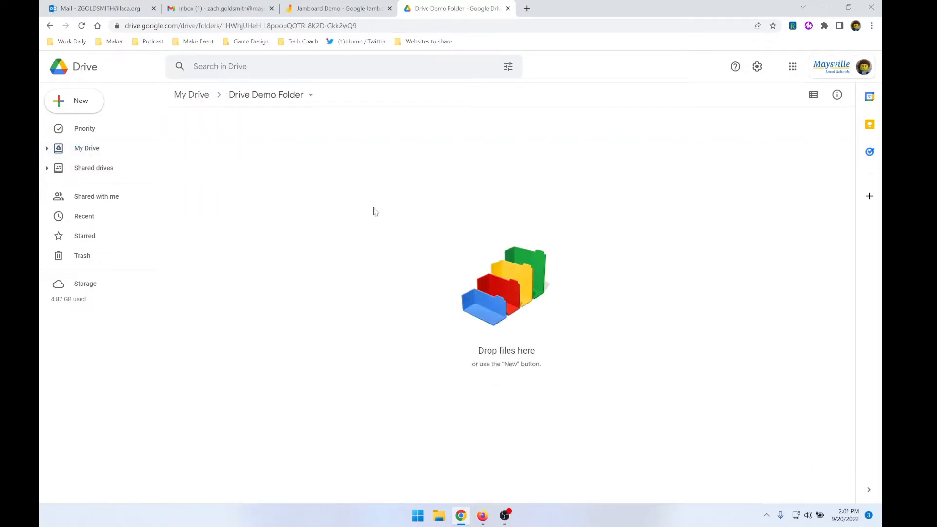
left_click(80, 105)
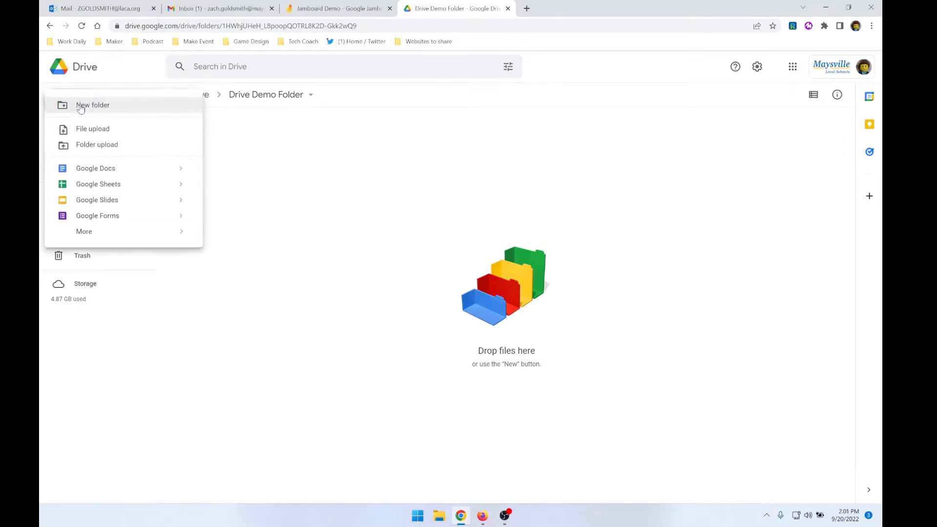
left_click(308, 184)
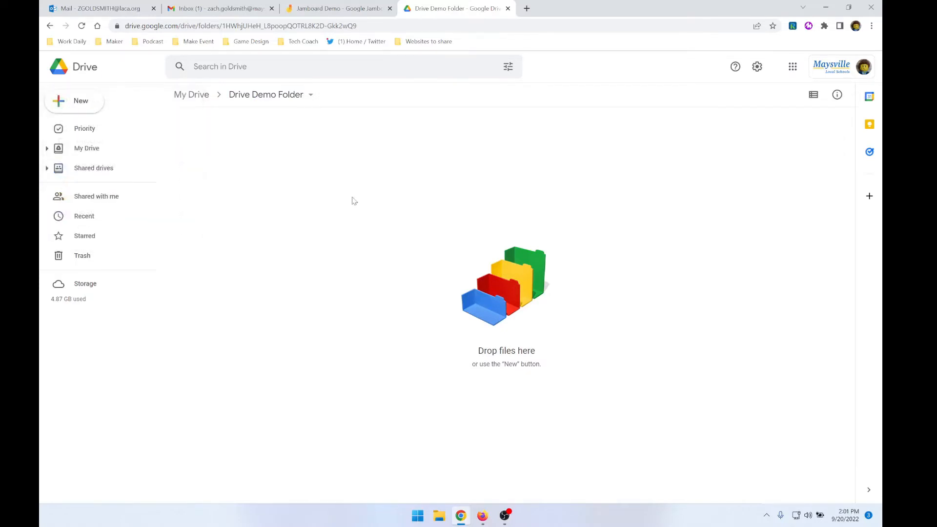
Return to My Drive, expand its folder tree, and open Game Design 1 inside the Classroom folder
left_click(94, 152)
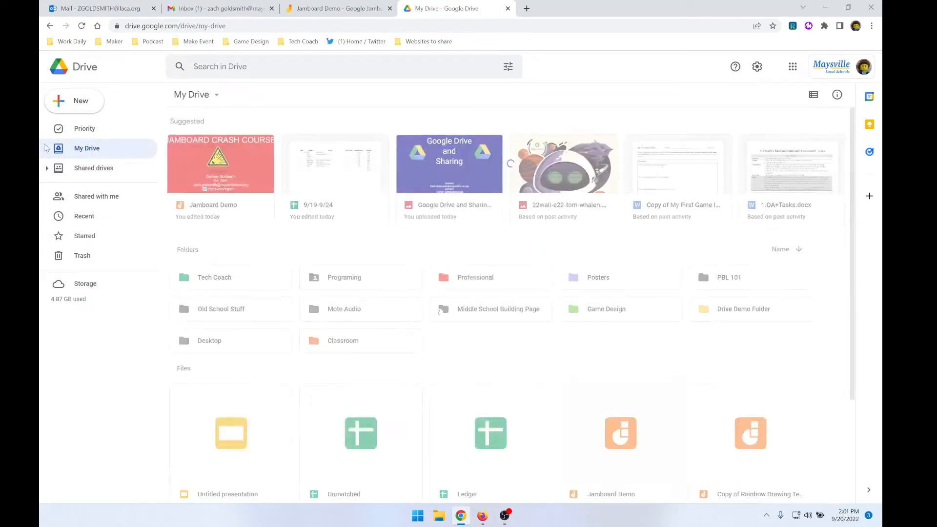
left_click(47, 149)
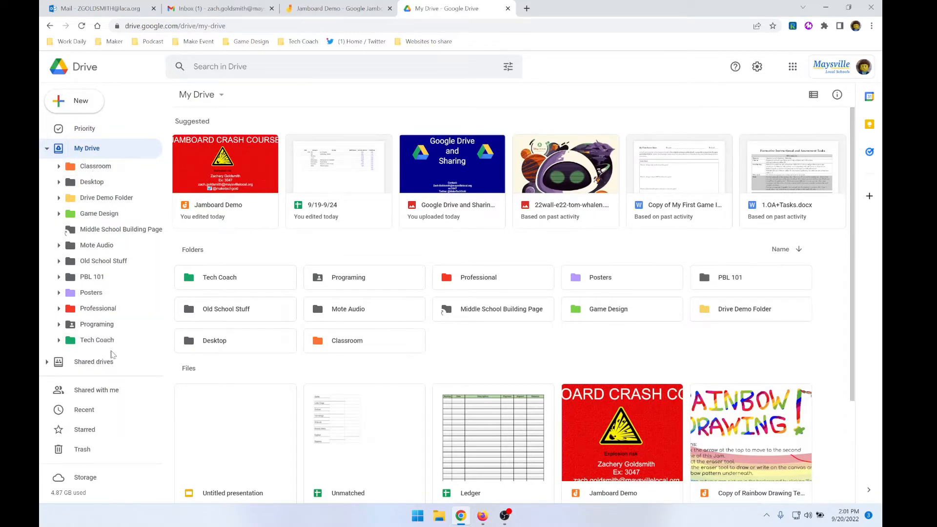
left_click(100, 166)
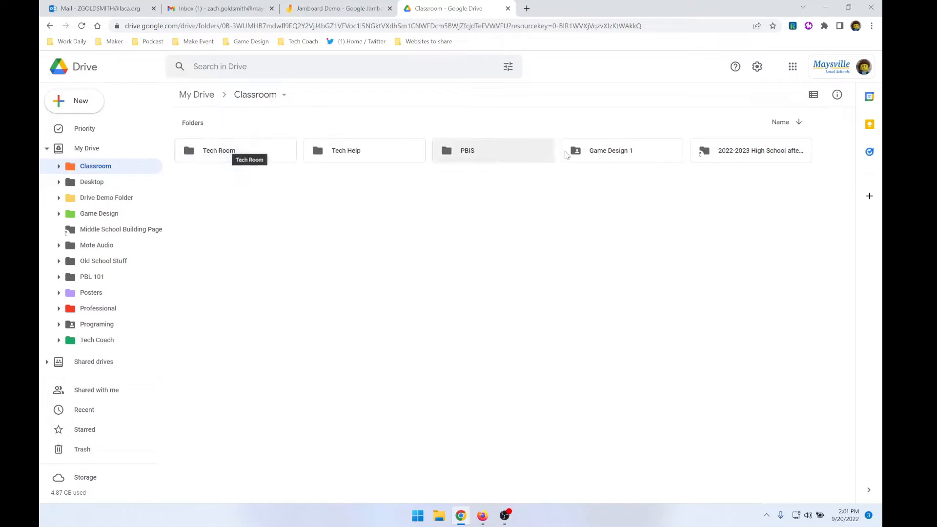
left_click(649, 153)
double_click(649, 153)
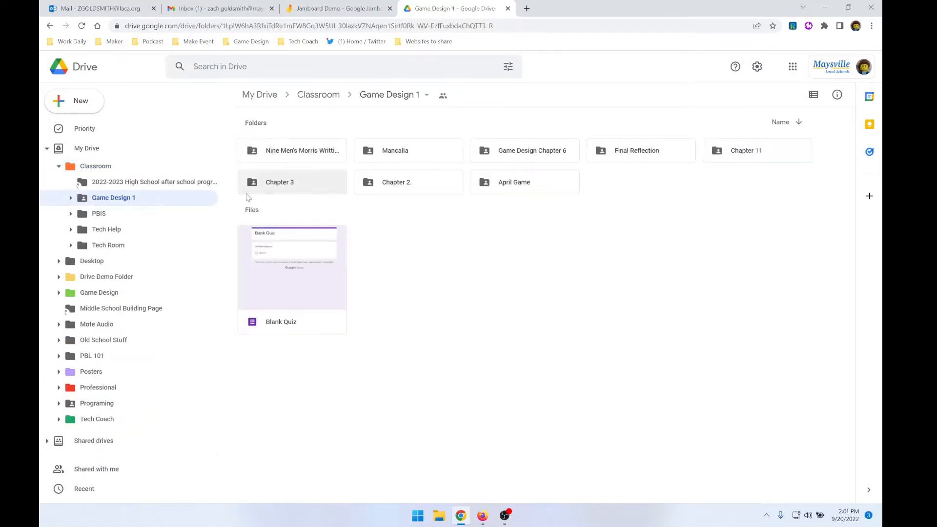
Browse the Desktop, Drive Demo Folder and Game Design folders from the tree, and collapse the My Drive tree
left_click(50, 27)
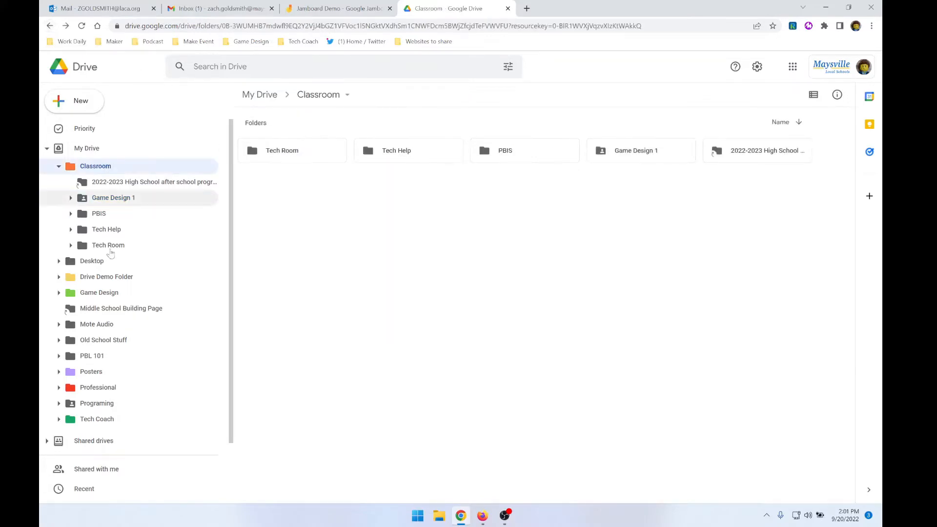
left_click(92, 262)
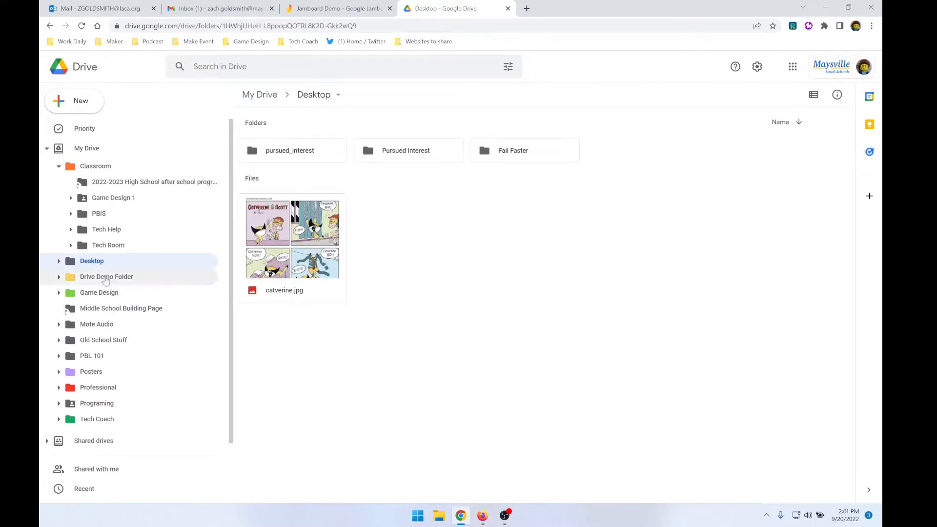
left_click(105, 278)
left_click(102, 293)
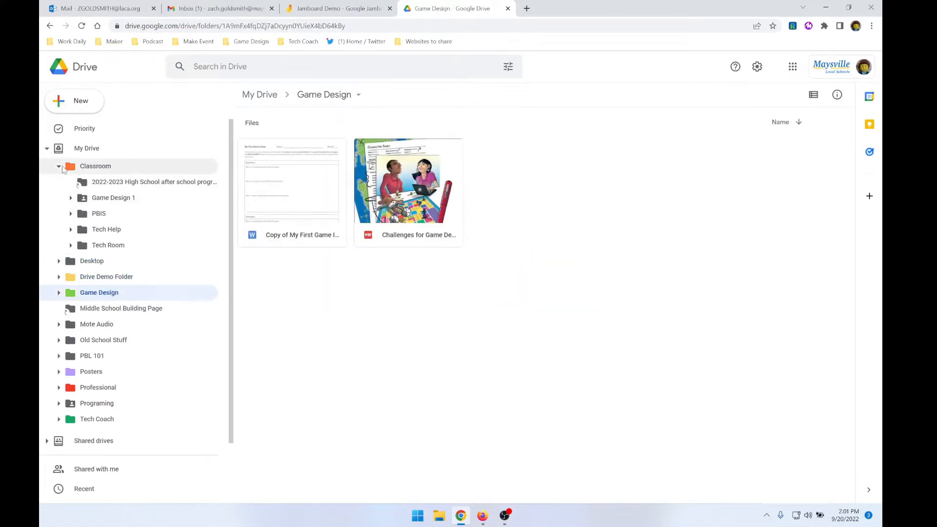
left_click(59, 167)
left_click(47, 149)
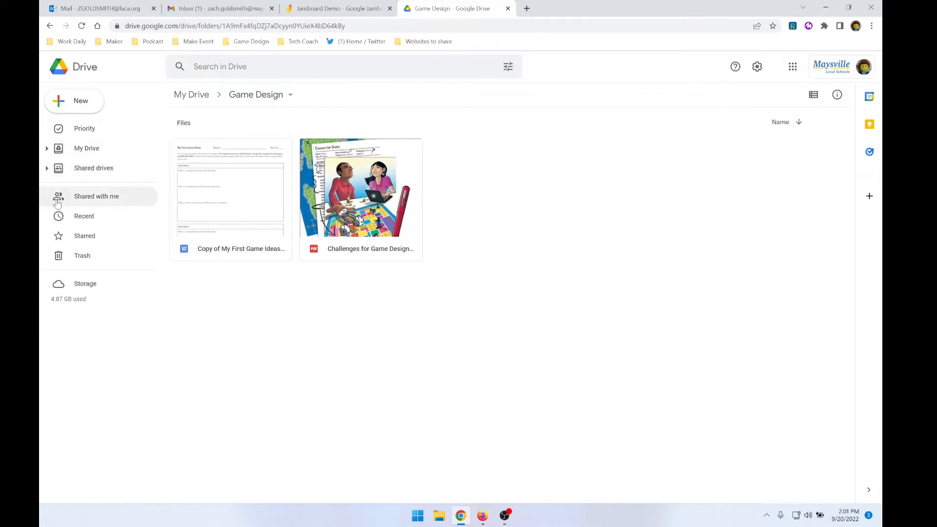
Show the shared drives with their list expanded and check the option for creating a new shared drive
left_click(67, 173)
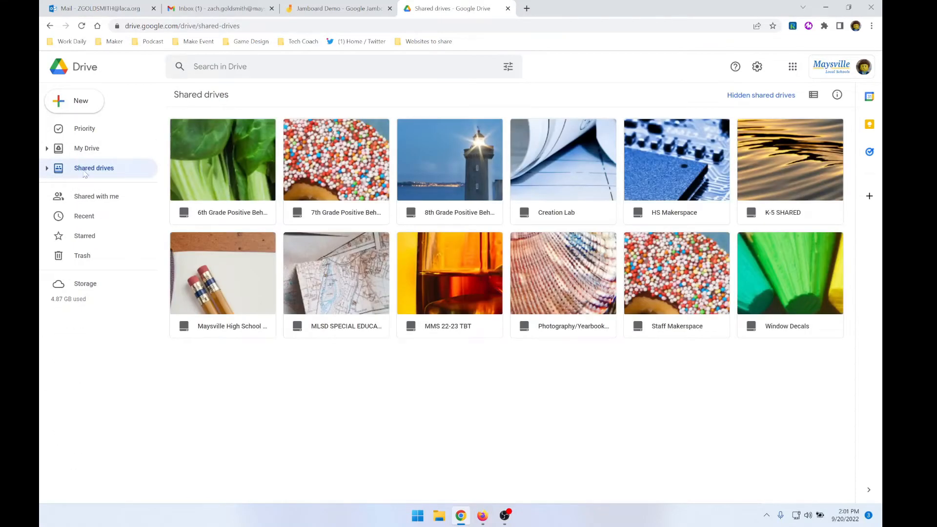
left_click(46, 169)
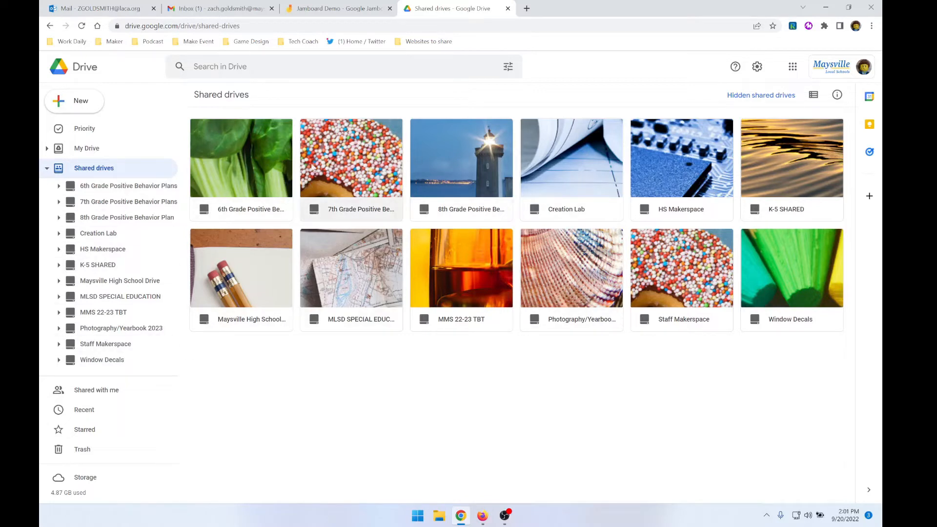
right_click(377, 389)
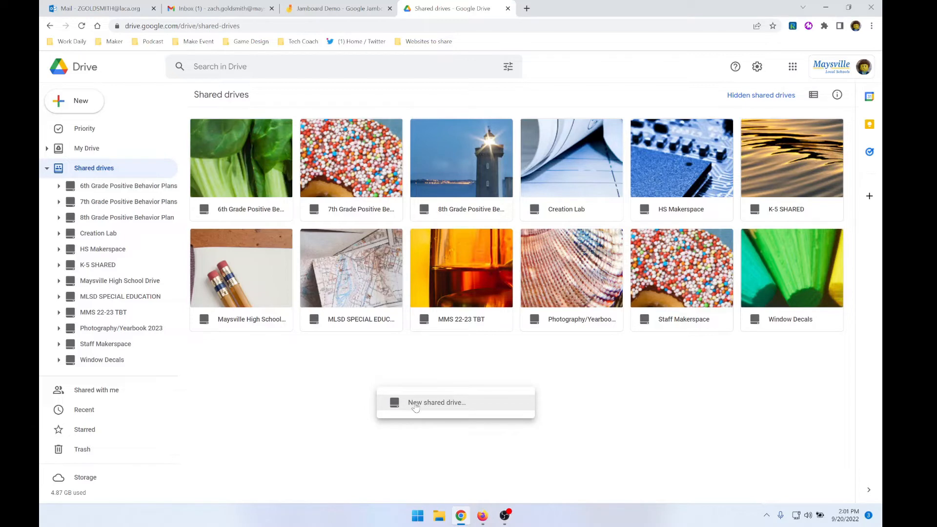
left_click(504, 361)
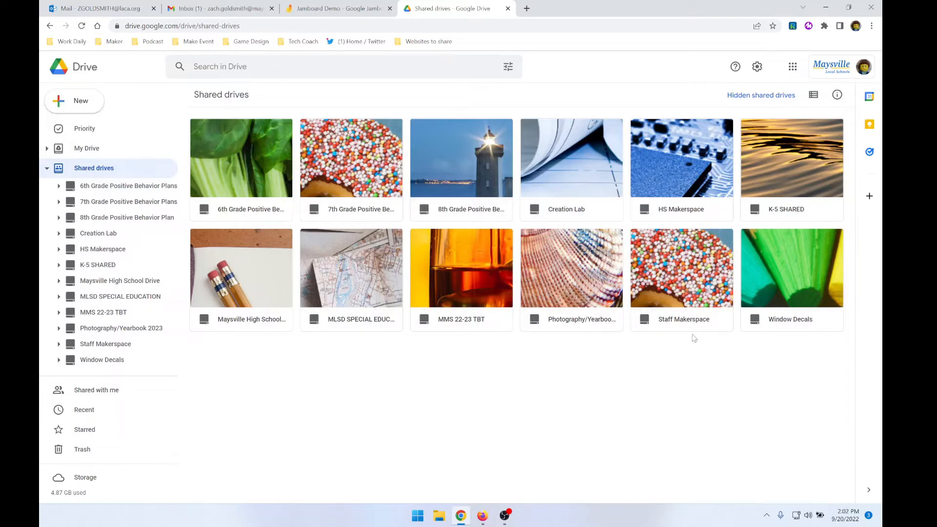
Look through the folders and files of the Staff Makerspace shared drive, and return to My Drive with the shared drives list collapsed
double_click(703, 279)
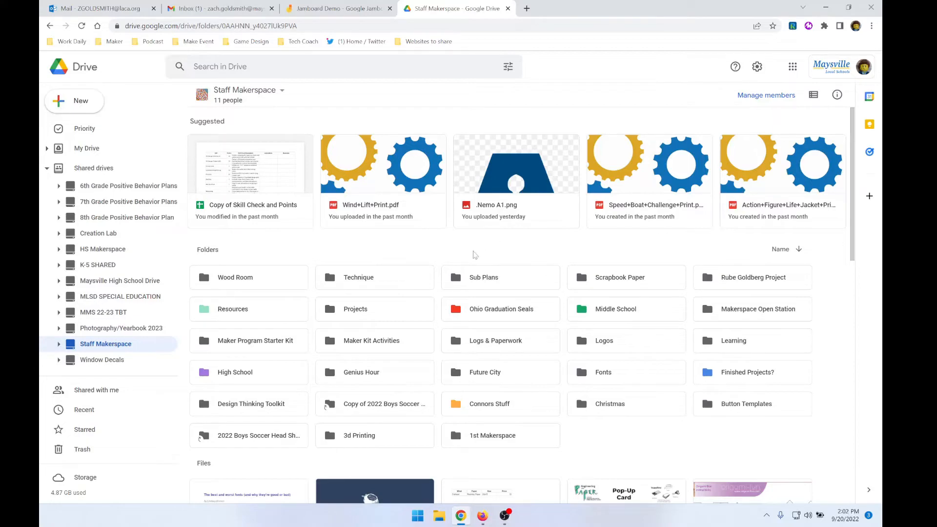
scroll(516, 290, "down", 5)
scroll(516, 290, "down", 15)
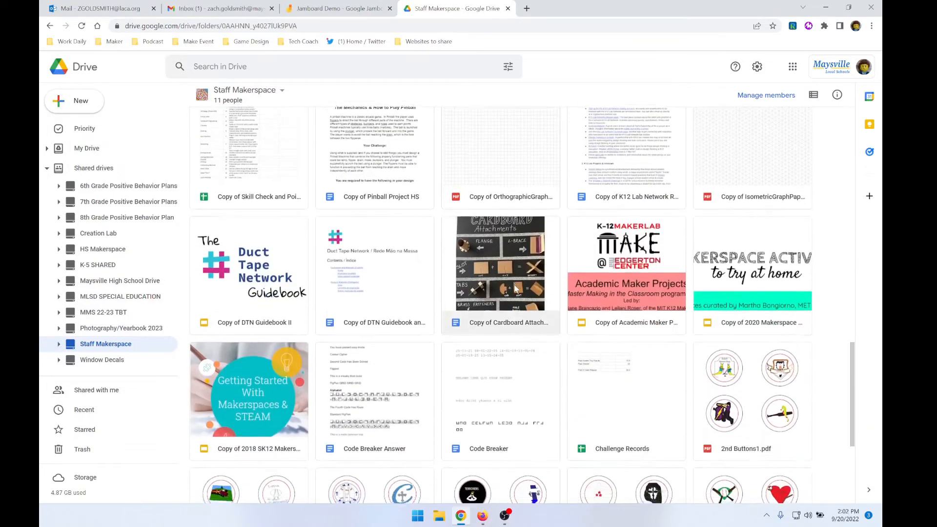
scroll(516, 290, "down", 3)
scroll(518, 291, "up", 20)
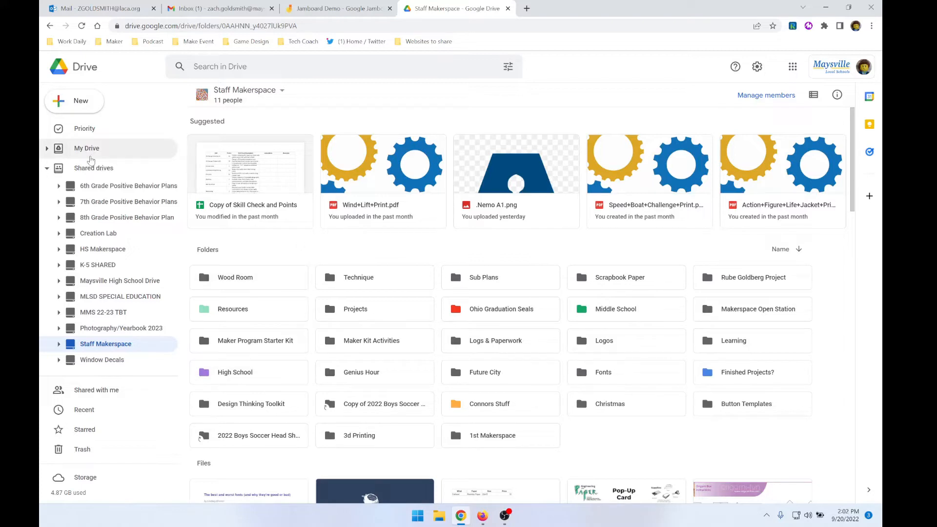
left_click(90, 159)
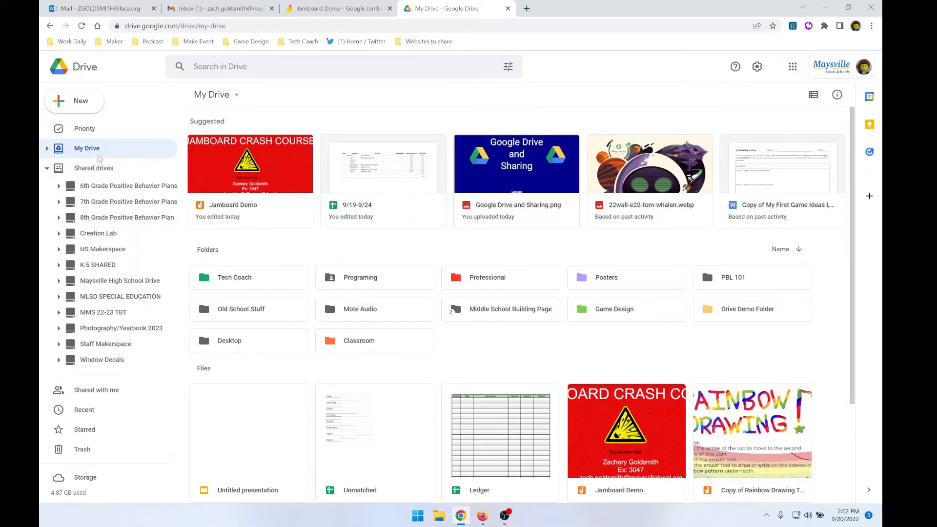
left_click(47, 168)
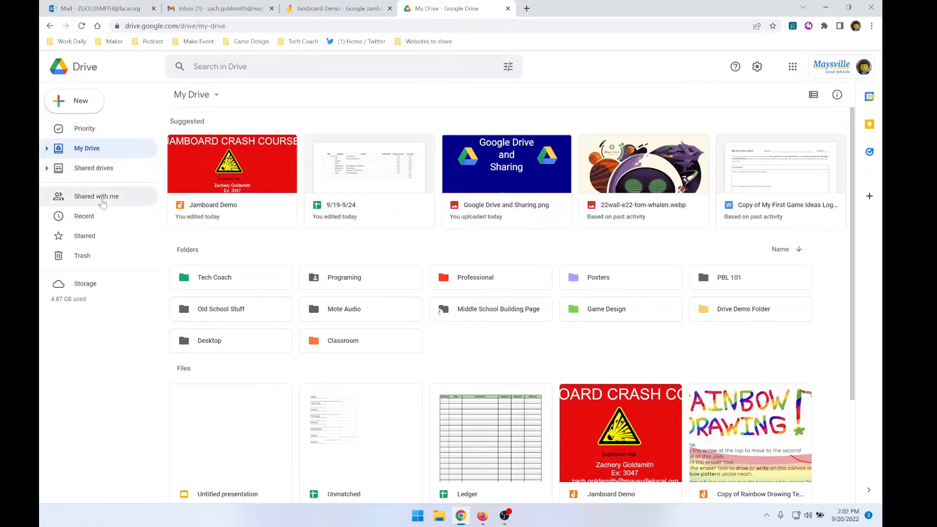
Look through the folders and files in Shared with me
left_click(104, 201)
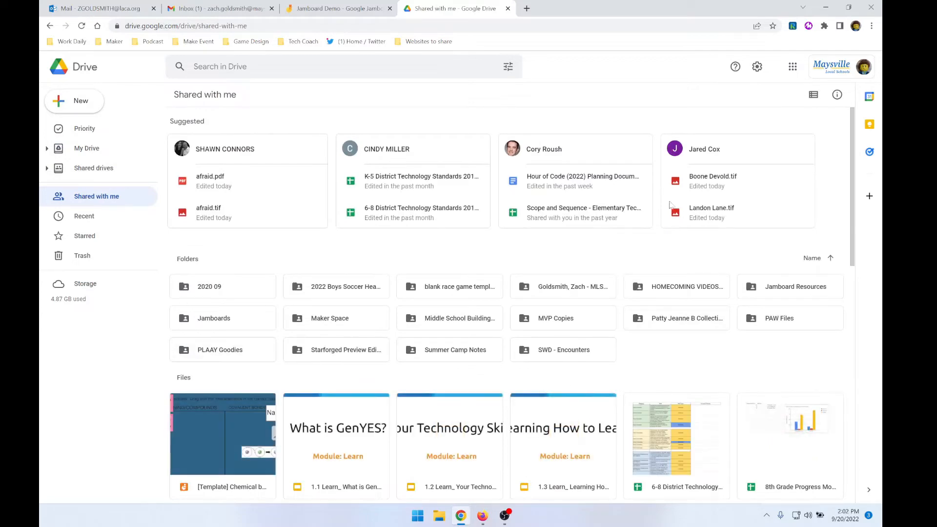
scroll(465, 420, "down", 7)
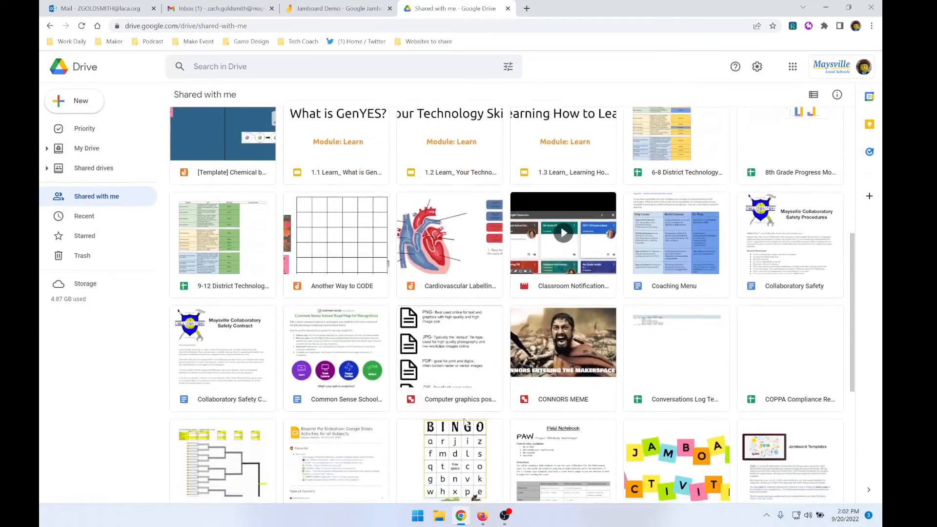
scroll(465, 420, "up", 8)
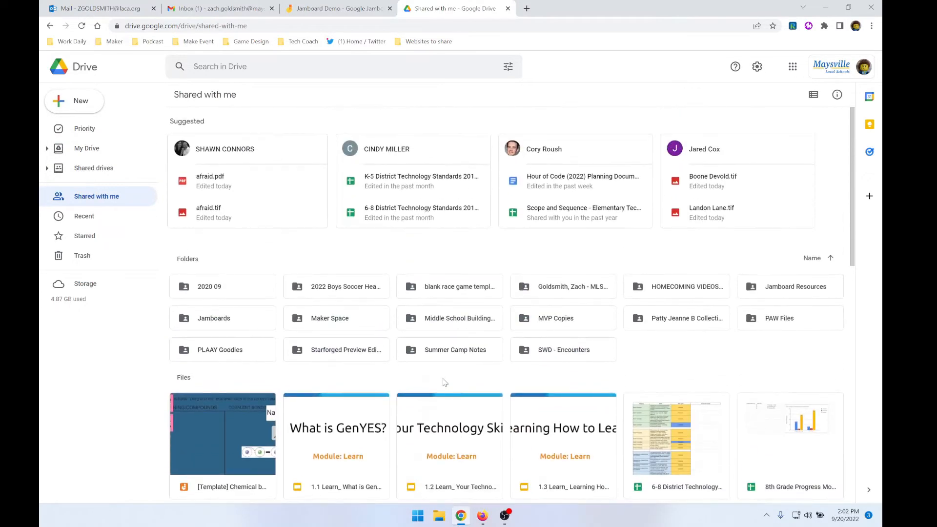
scroll(443, 382, "down", 10)
scroll(443, 382, "down", 7)
scroll(396, 339, "up", 16)
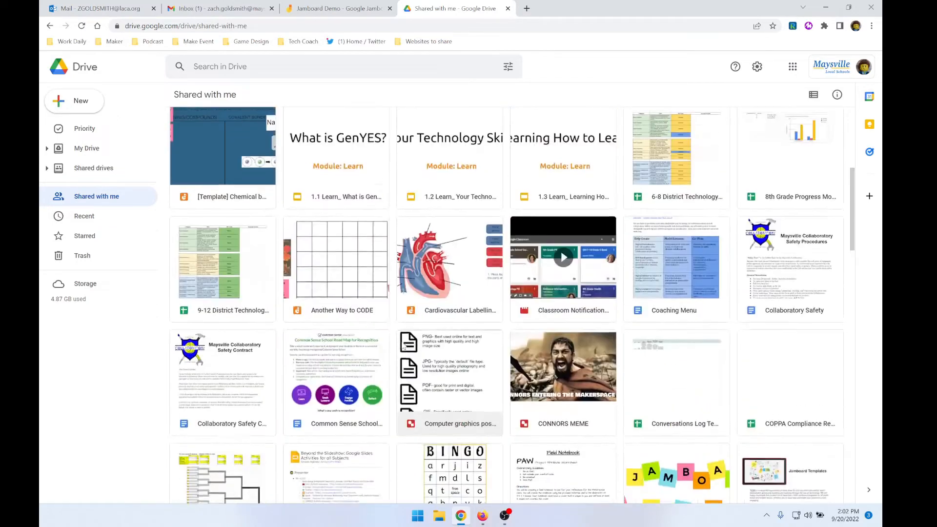
scroll(397, 339, "up", 2)
scroll(581, 322, "down", 8)
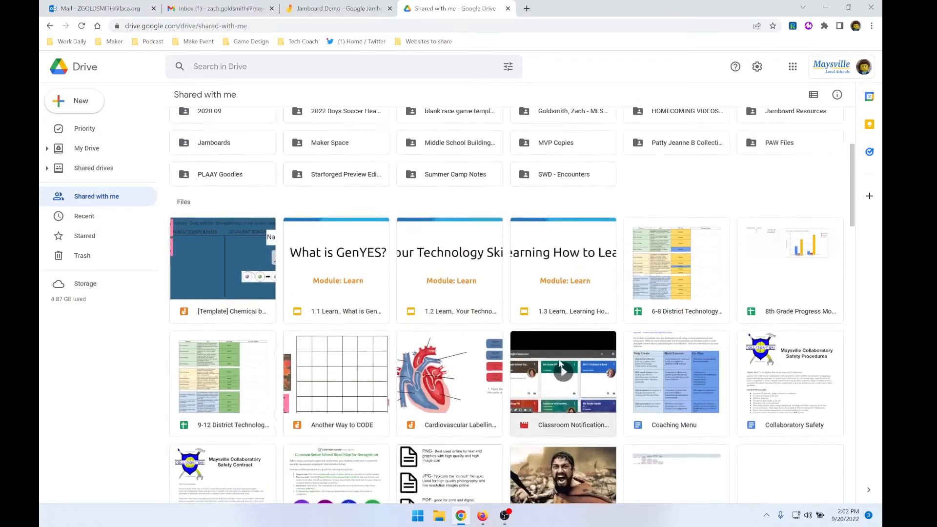
scroll(556, 353, "up", 5)
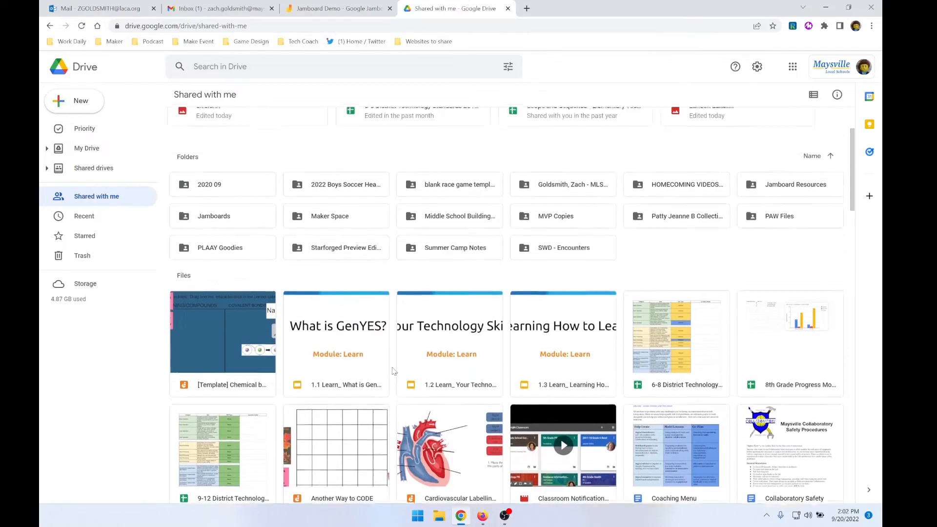
Make a copy of the shared presentation "1.1 Learn_ What is GenYES_" from Shared with me
right_click(332, 322)
mouse_move(333, 320)
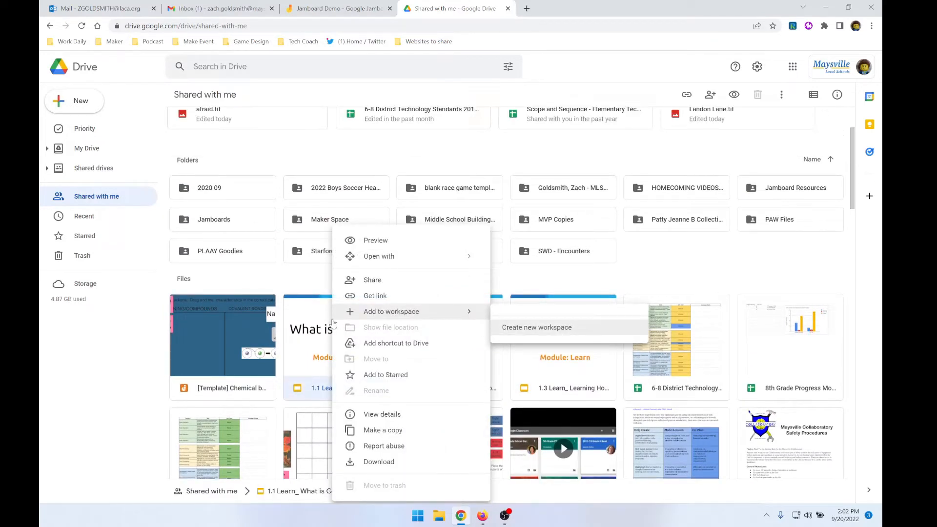
left_click(394, 433)
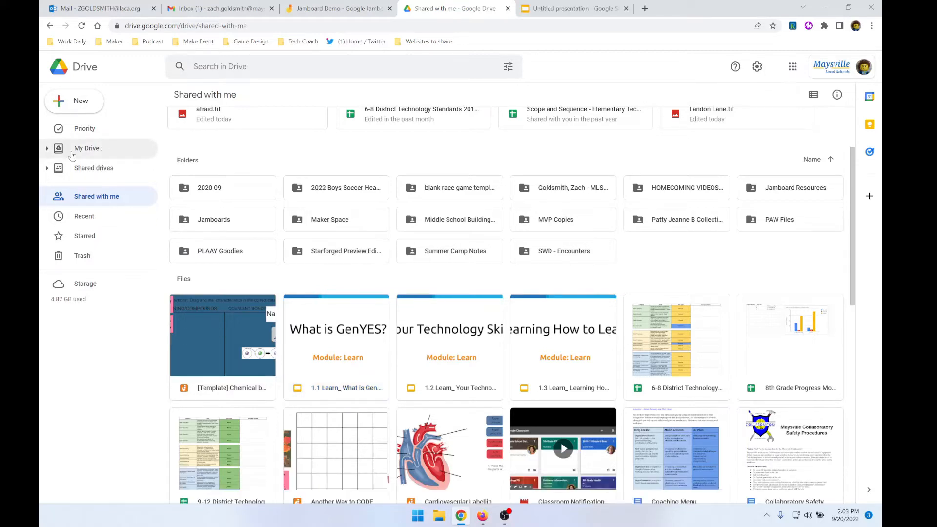
Open the copied GenYES presentation from My Drive, and close it along with the untitled presentation
left_click(72, 153)
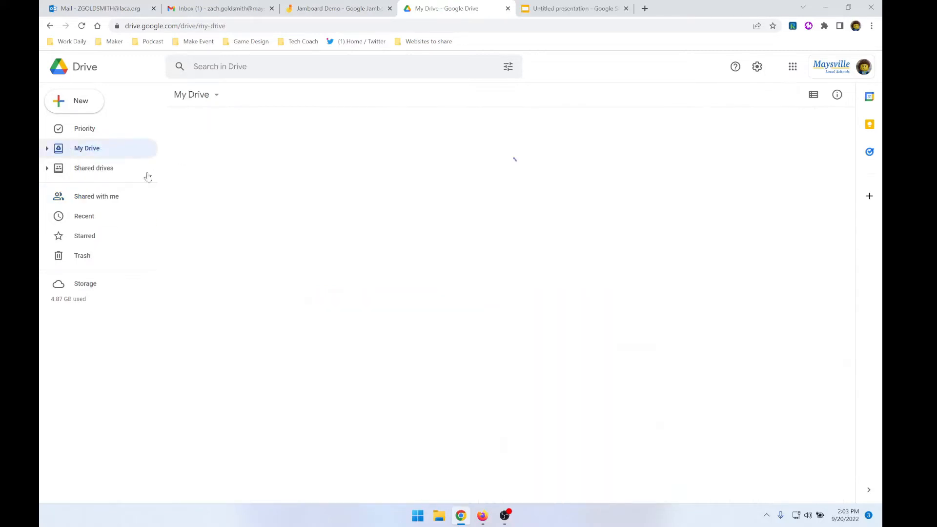
scroll(398, 356, "down", 3)
double_click(361, 430)
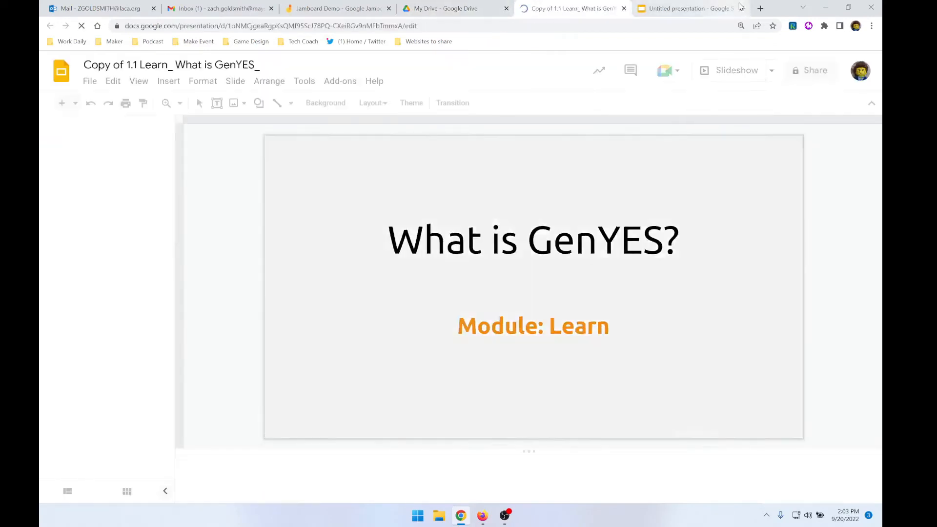
left_click(739, 4)
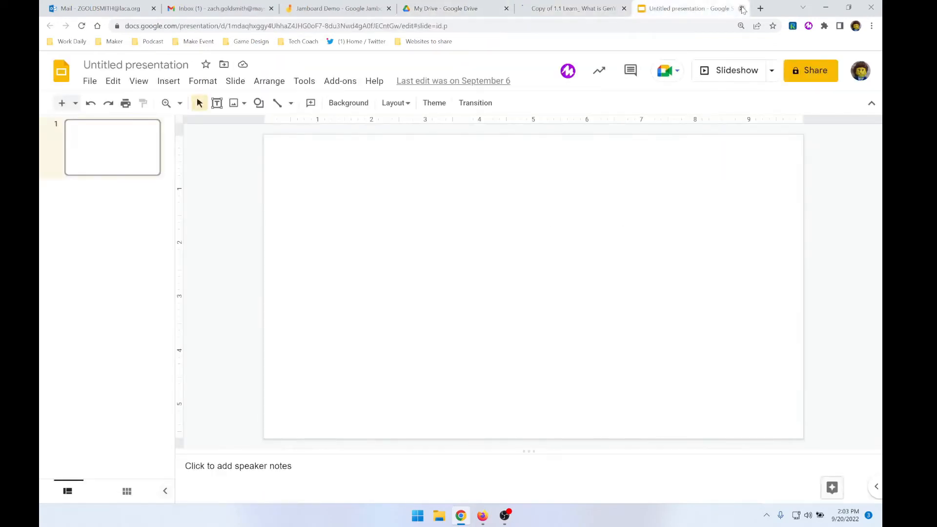
left_click(742, 9)
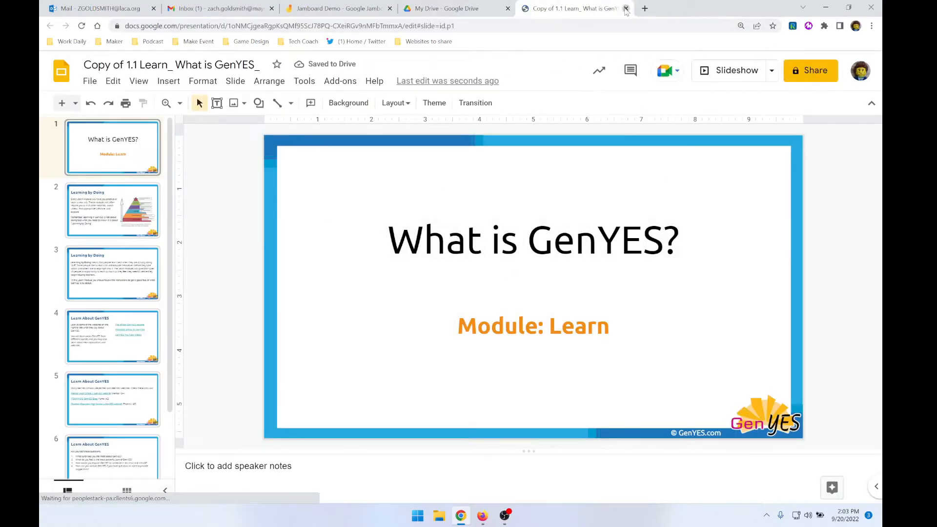
left_click(626, 8)
Remove the GenYES presentation copy from My Drive and check the actions available for the Unmatched spreadsheet
right_click(362, 475)
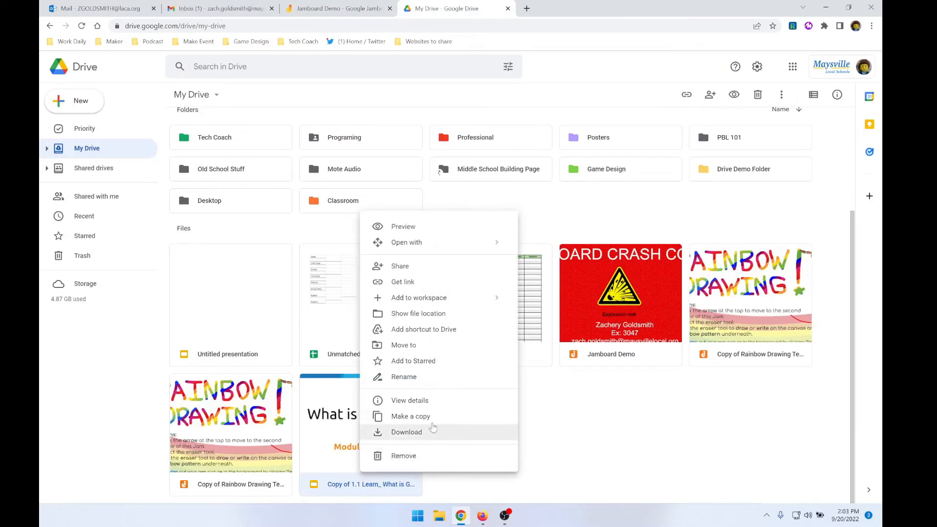
left_click(423, 458)
left_click(490, 305)
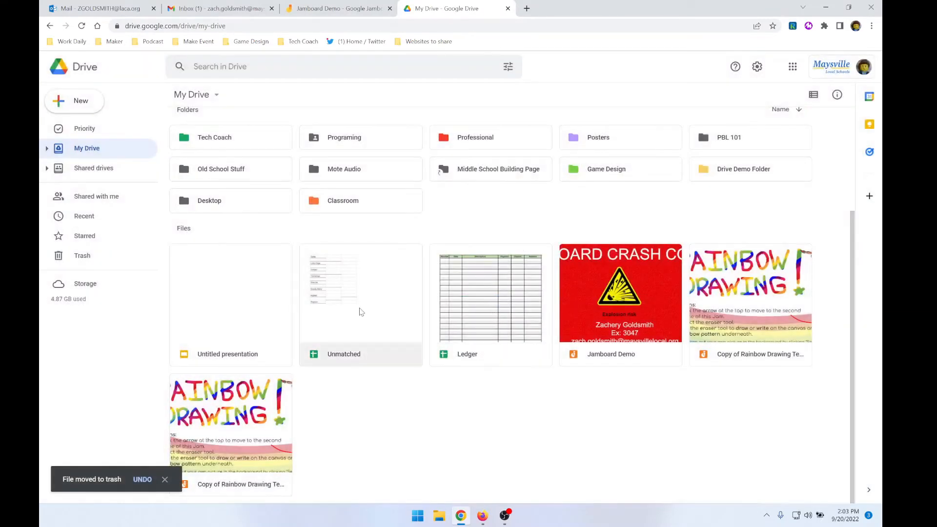
right_click(362, 311)
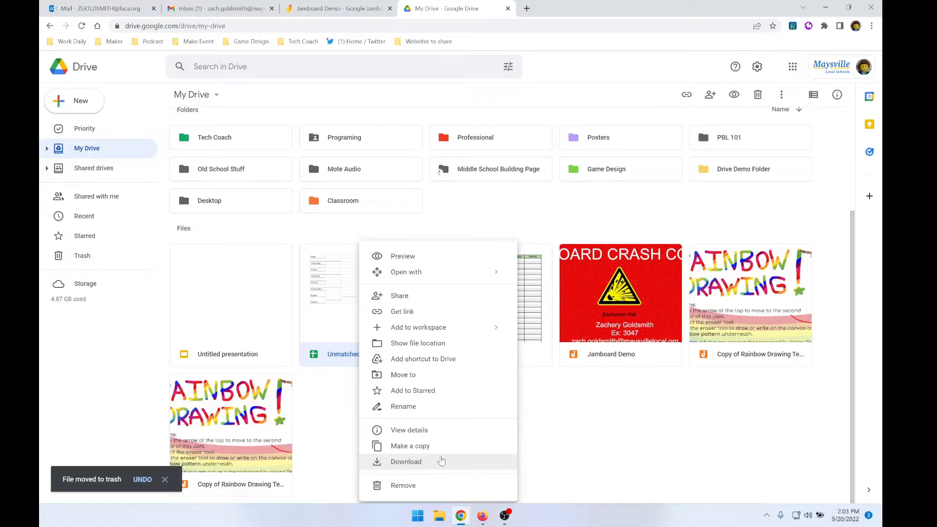
left_click(537, 443)
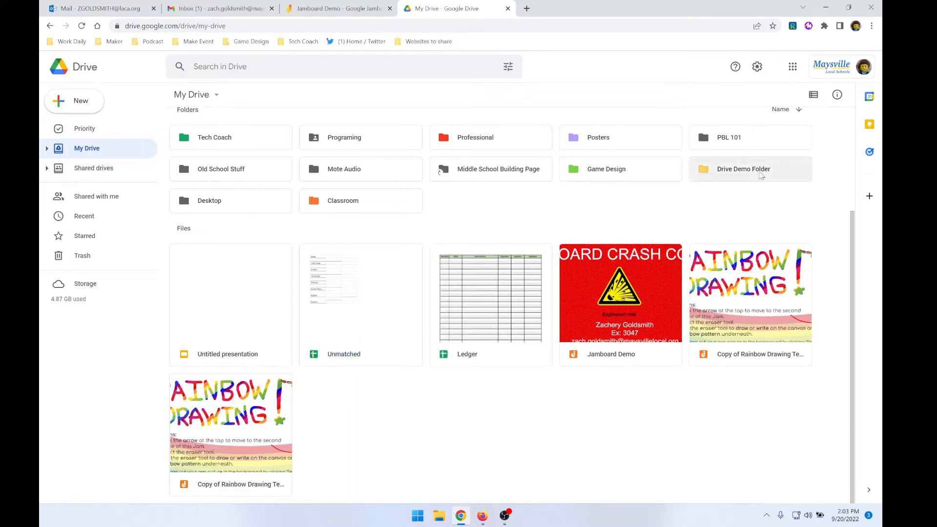
Create a blank Google Docs document inside the Drive Demo Folder and hide its outline
double_click(762, 174)
left_click(70, 96)
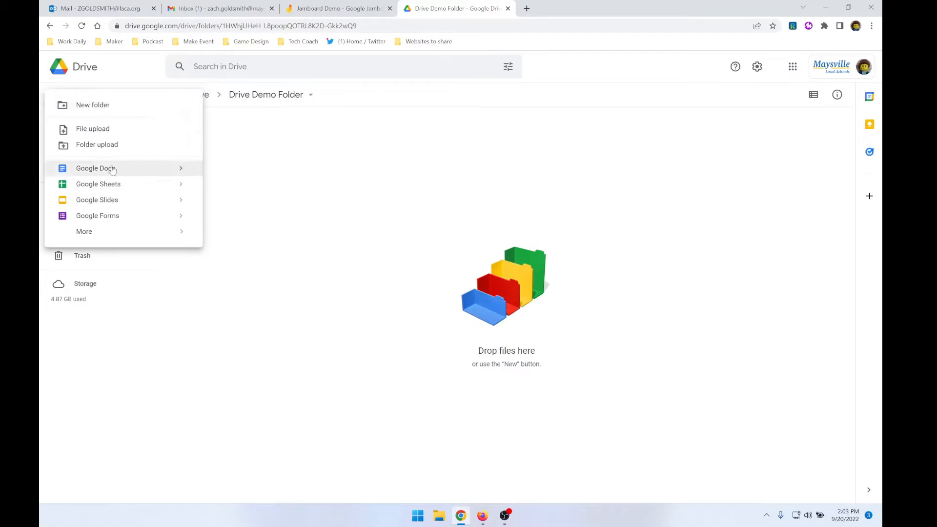
left_click(138, 169)
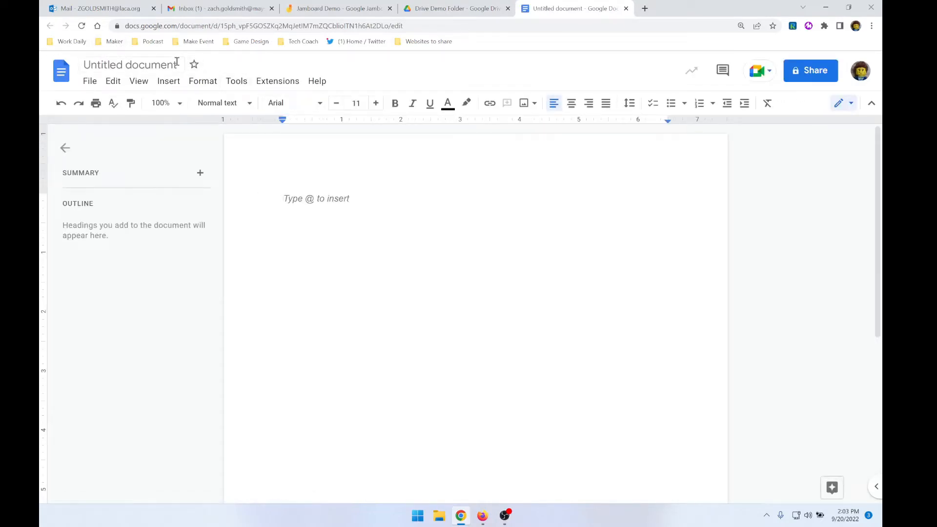
left_click(65, 148)
Title the document "Demo Sharing" and enter the line "Here is the file I Am Sharing." in its body
left_click(171, 65)
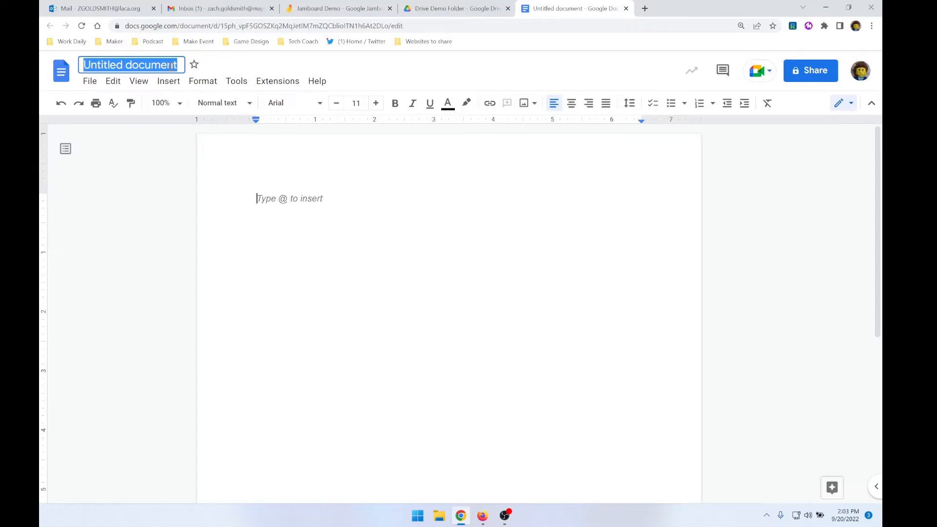
type("Demo Sharing")
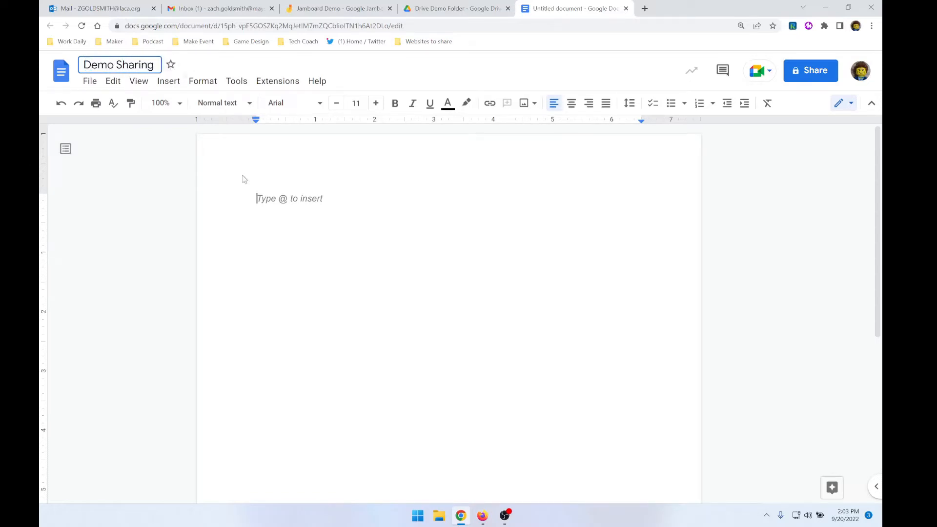
left_click(329, 253)
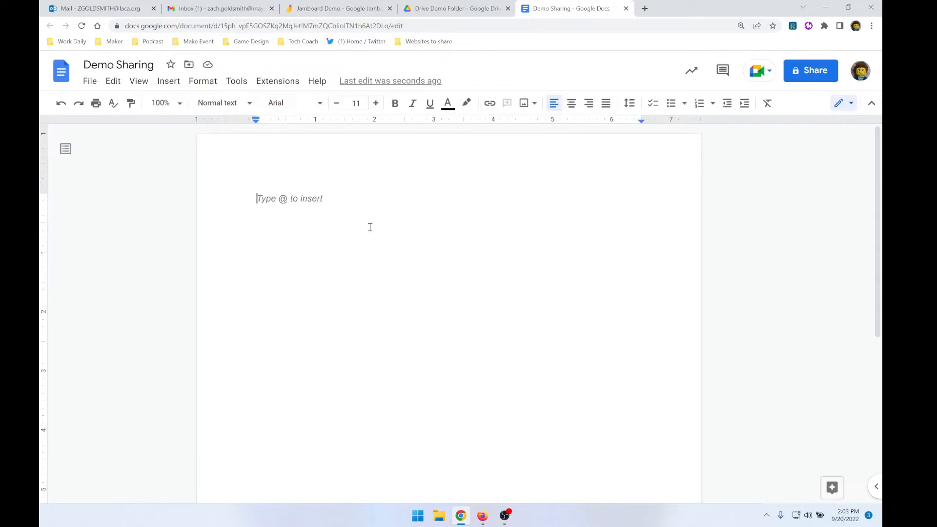
type("Here is the file I'")
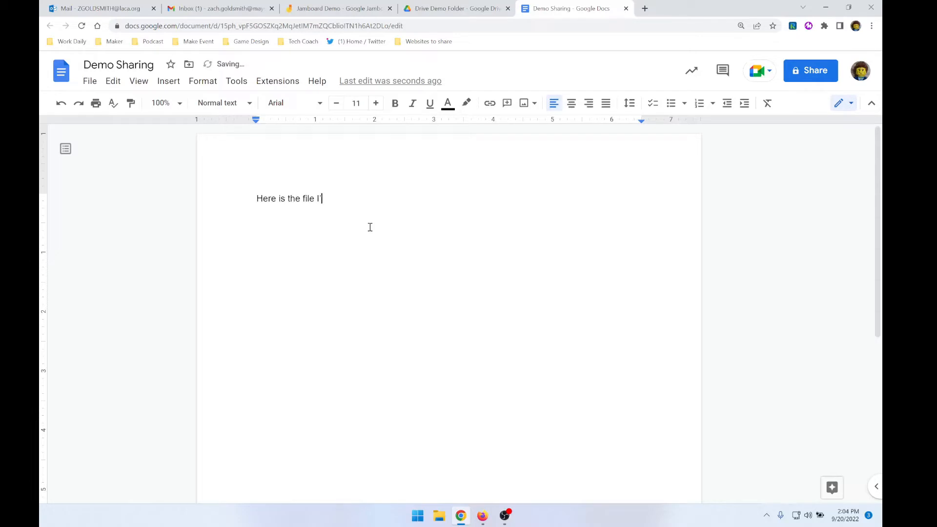
type("Am Sharing.")
key("Return")
left_click(808, 74)
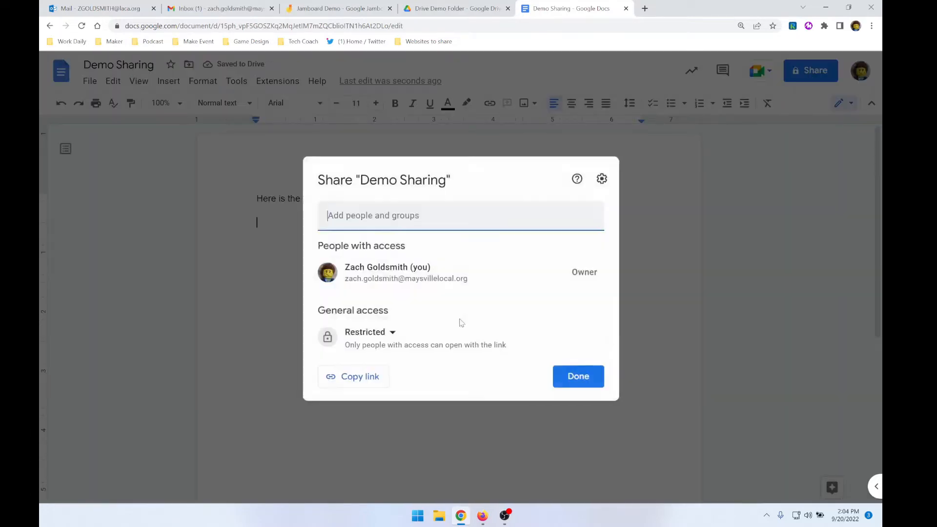
left_click(473, 222)
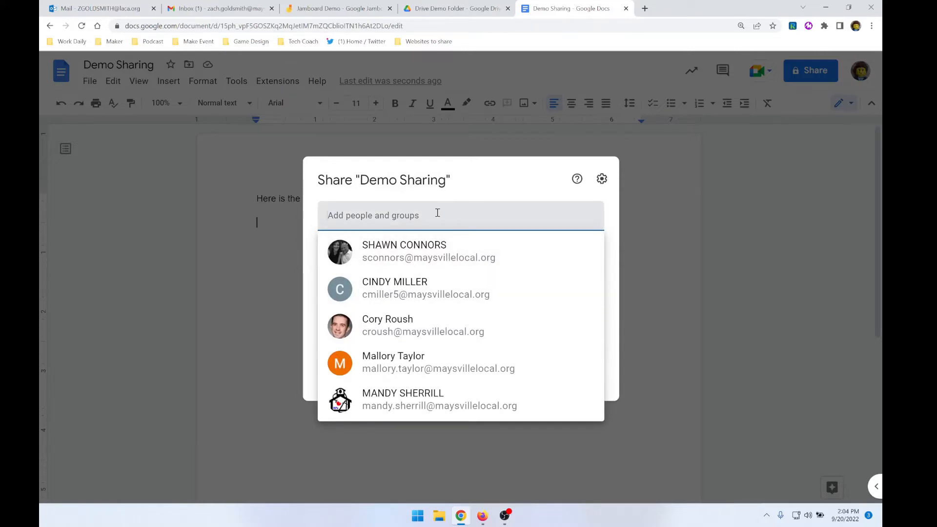
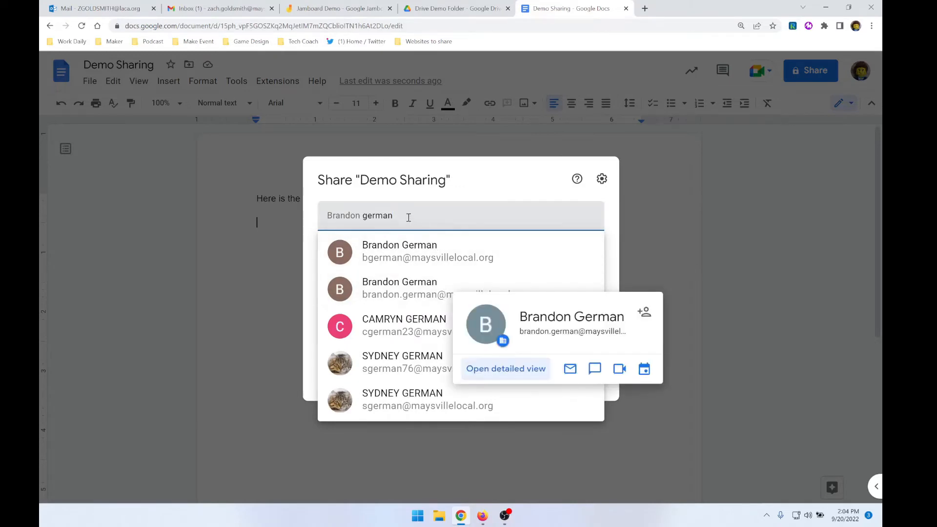
left_click(289, 224)
type("go")
key("BackSpace")
key("BackSpace")
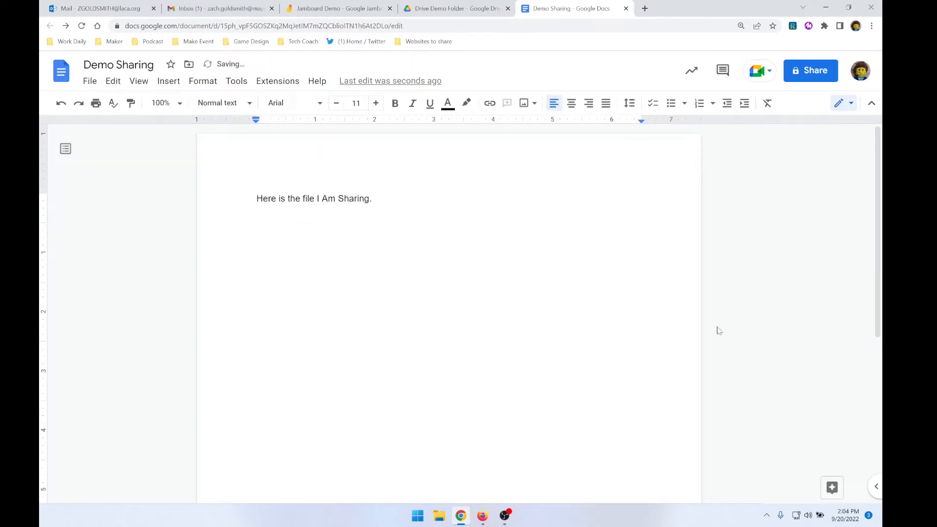
Start sharing the Demo Sharing document and add the owner's personal Gmail account as recipient
left_click(806, 74)
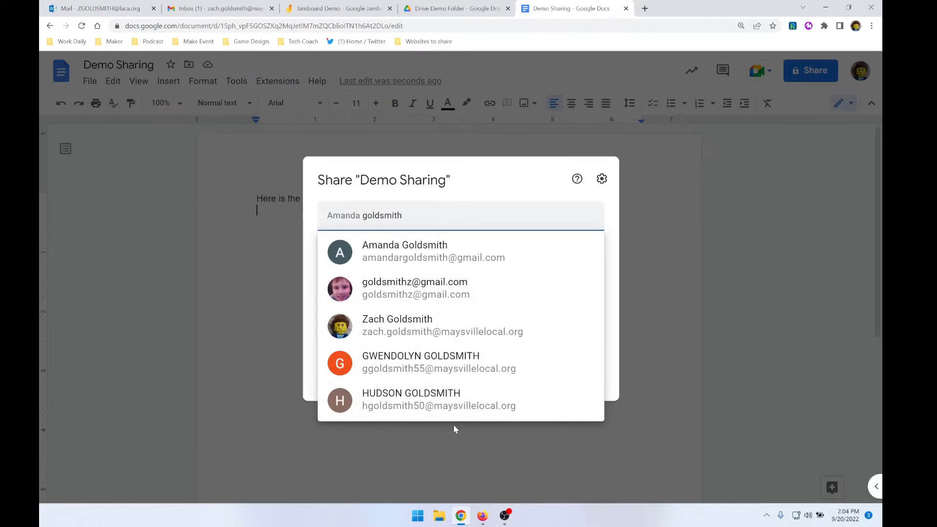
left_click(433, 296)
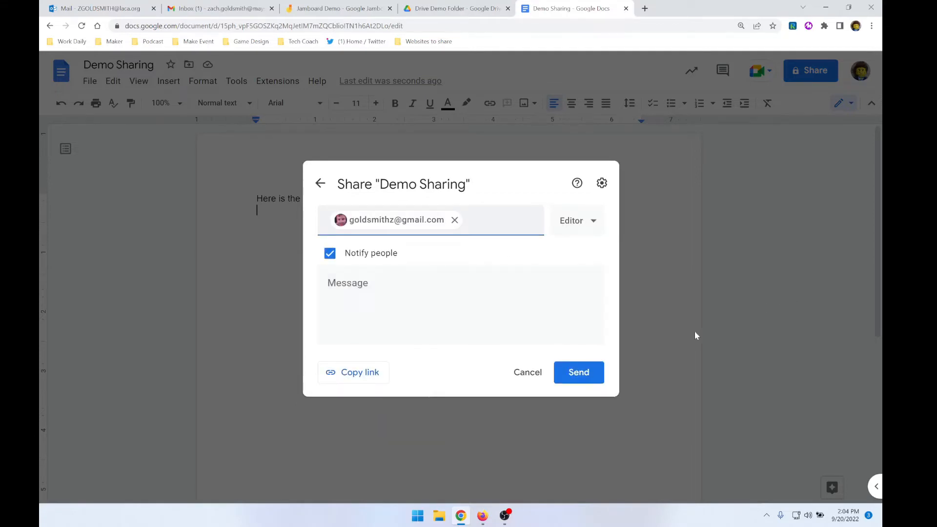
Try the Viewer role for the recipient and settle on the Commenter role
left_click(583, 232)
left_click(578, 255)
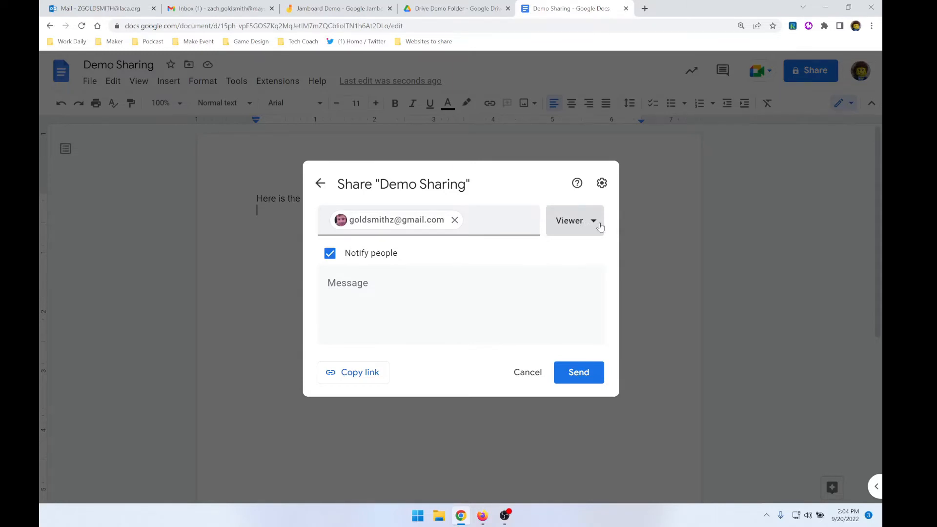
left_click(601, 227)
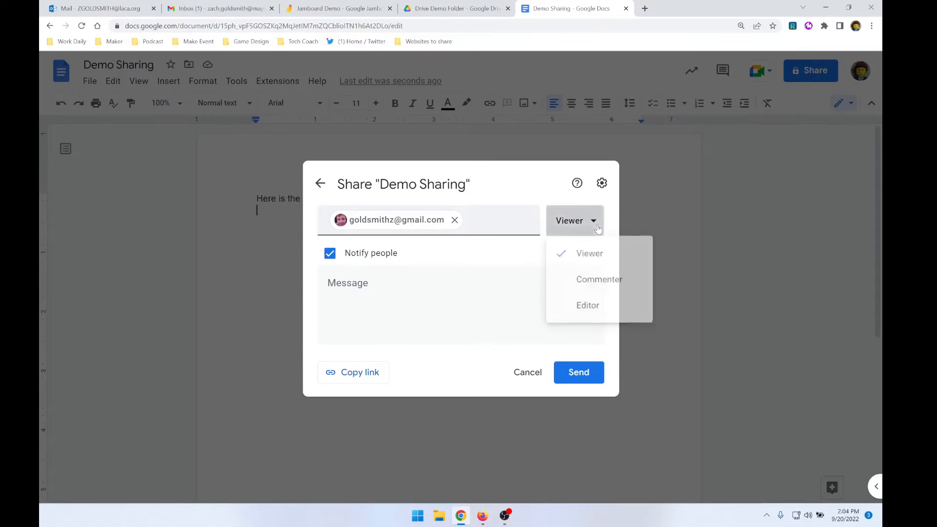
left_click(602, 292)
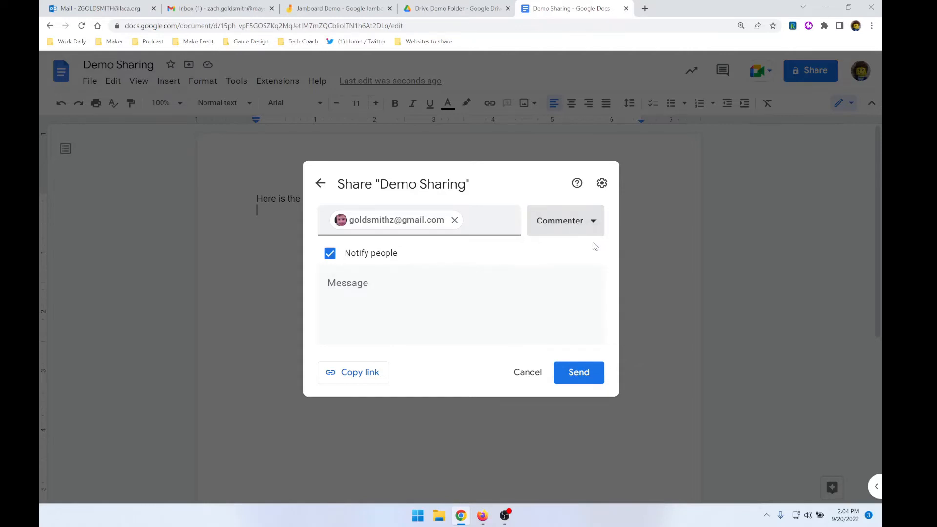
Share the document with notification on and the message "Check this out.", approving sharing outside the organization
left_click(330, 255)
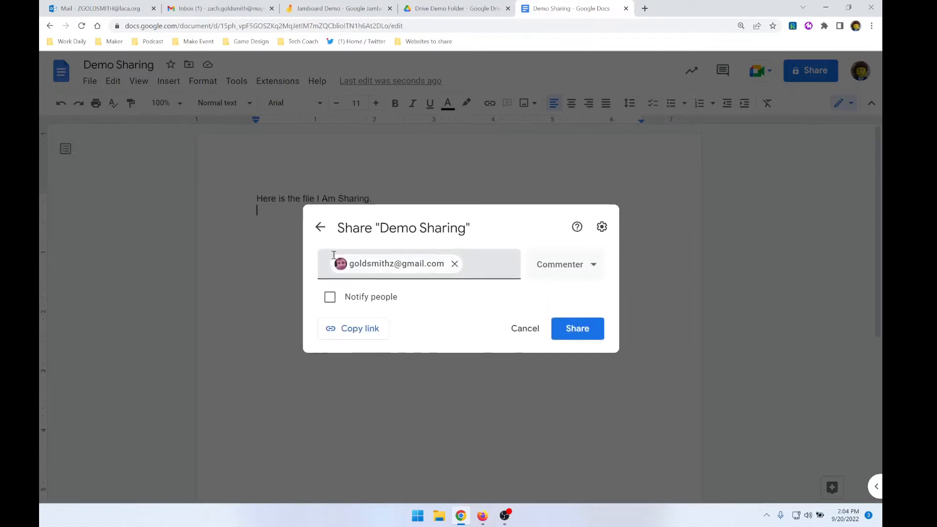
left_click(332, 296)
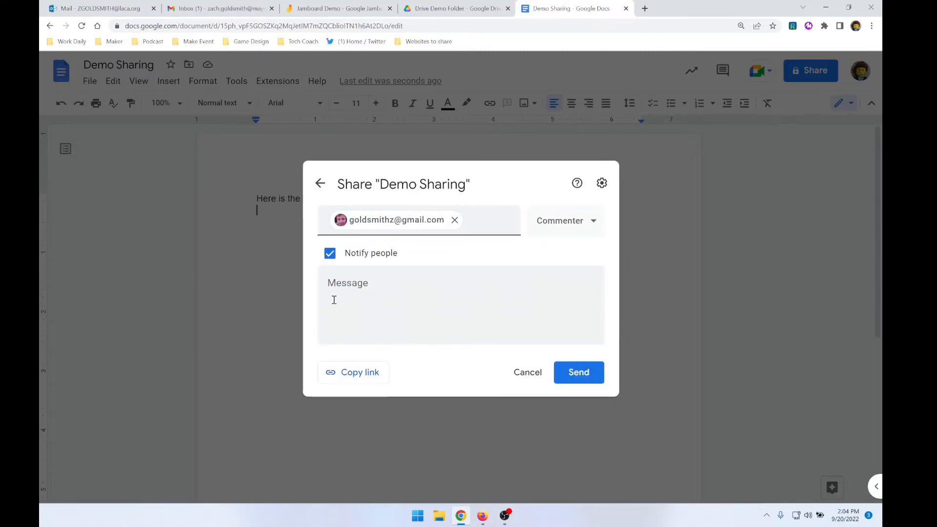
left_click(380, 309)
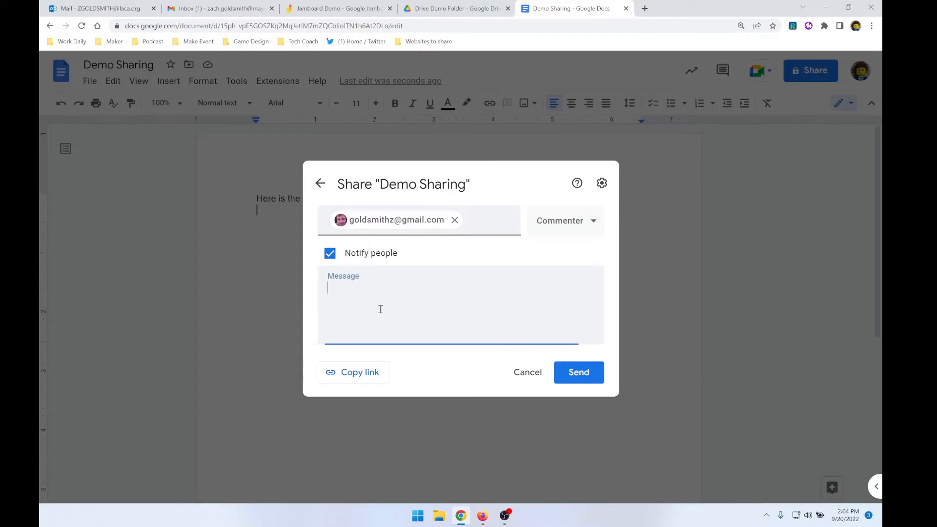
type("Check this out.")
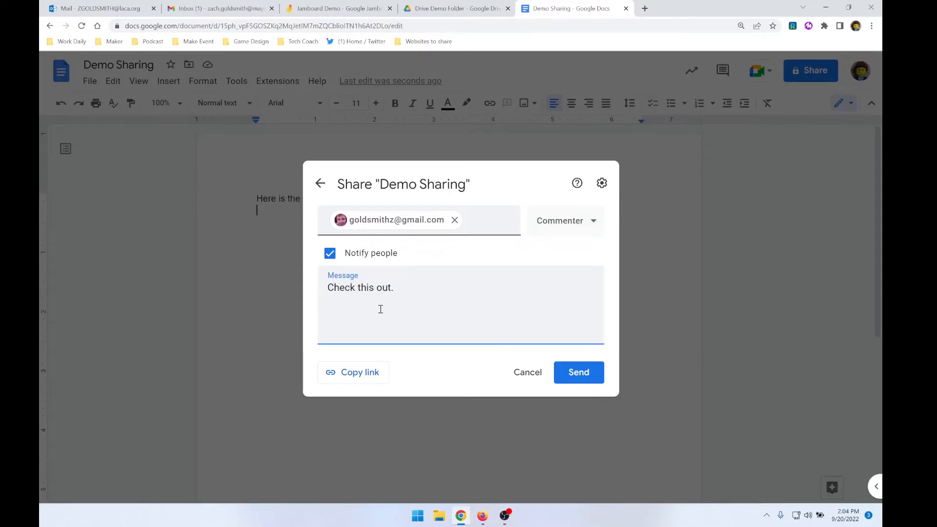
left_click(564, 375)
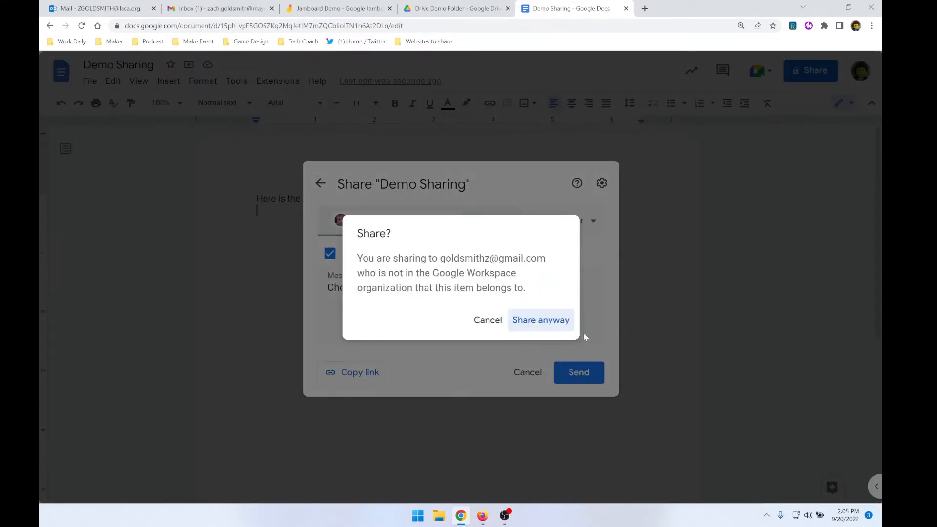
left_click(556, 323)
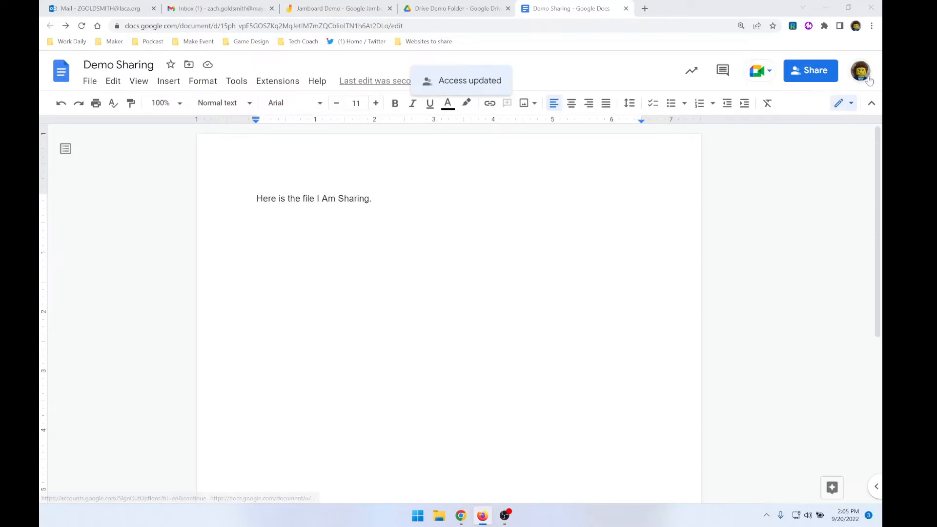
Review who has access to the Demo Sharing document and return to its text
left_click(833, 75)
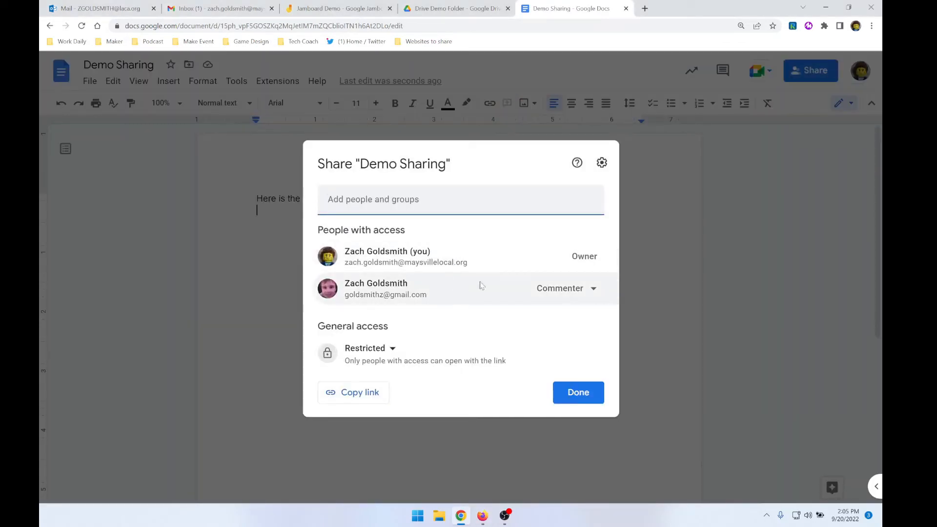
left_click(759, 206)
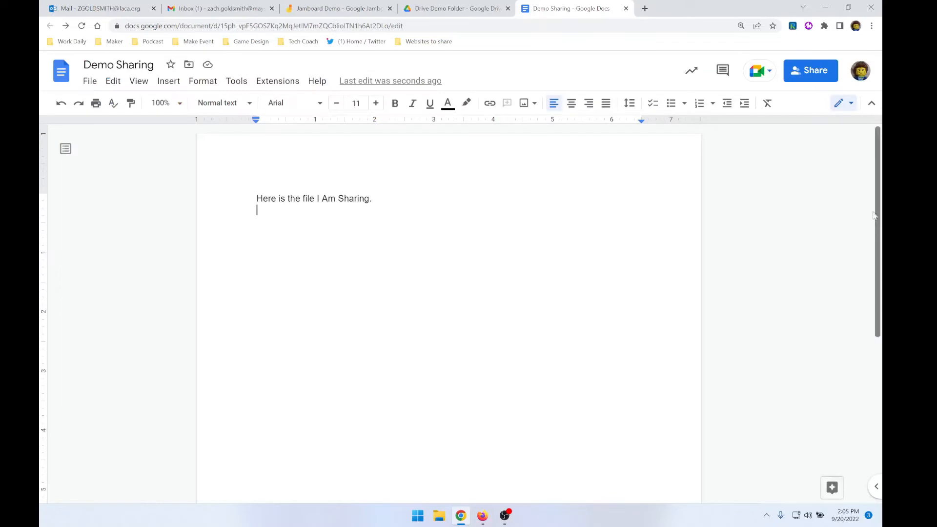
left_click(882, 215)
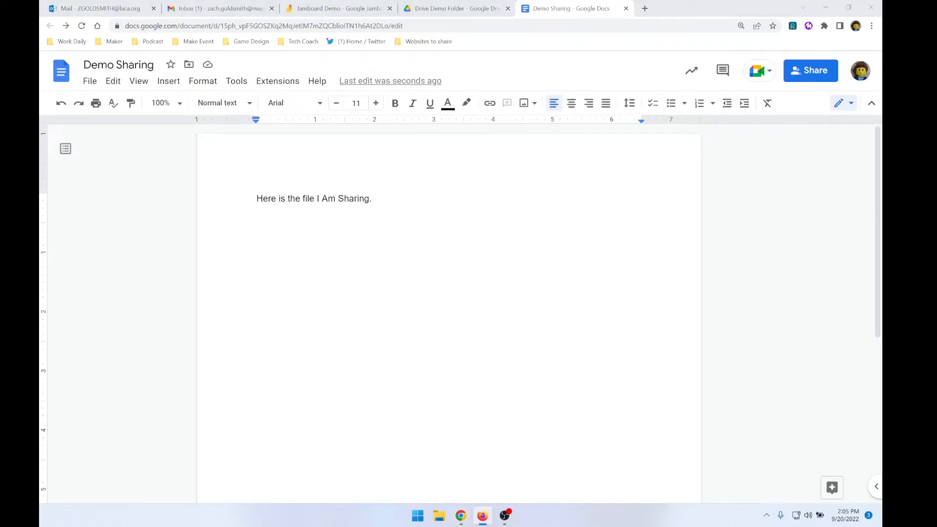
left_click(302, 291)
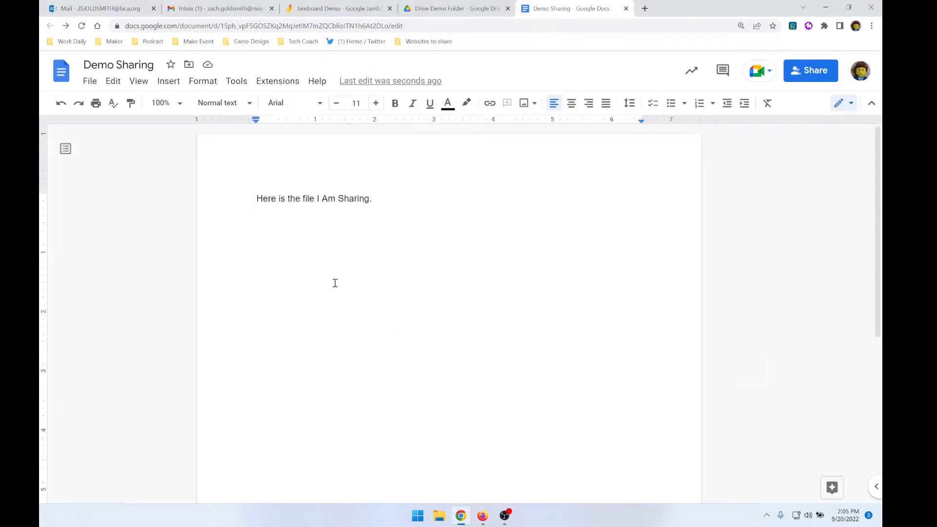
Switch to the recipient's Demo Sharing document in Firefox, dismiss the collaboration tip and check who else is viewing
left_click_drag(882, 317, 345, 249)
left_click_drag(882, 214, 783, 151)
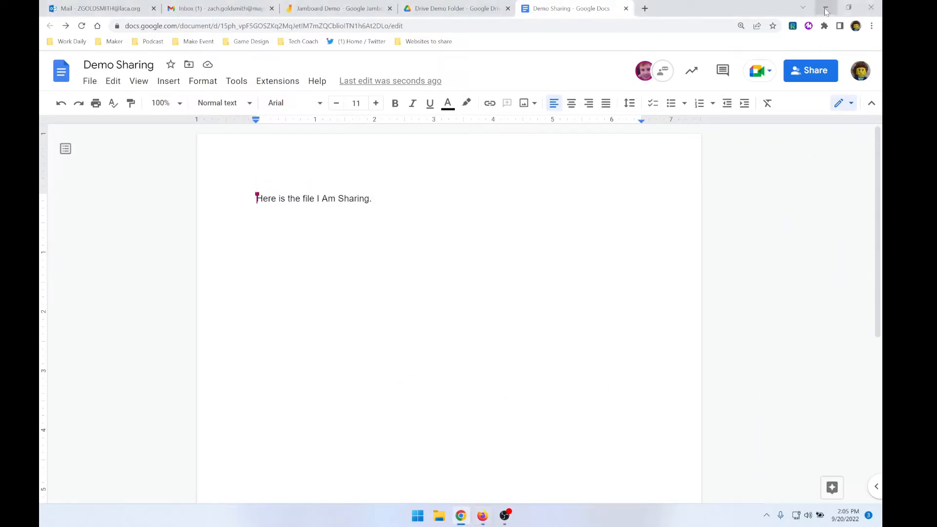
left_click(826, 7)
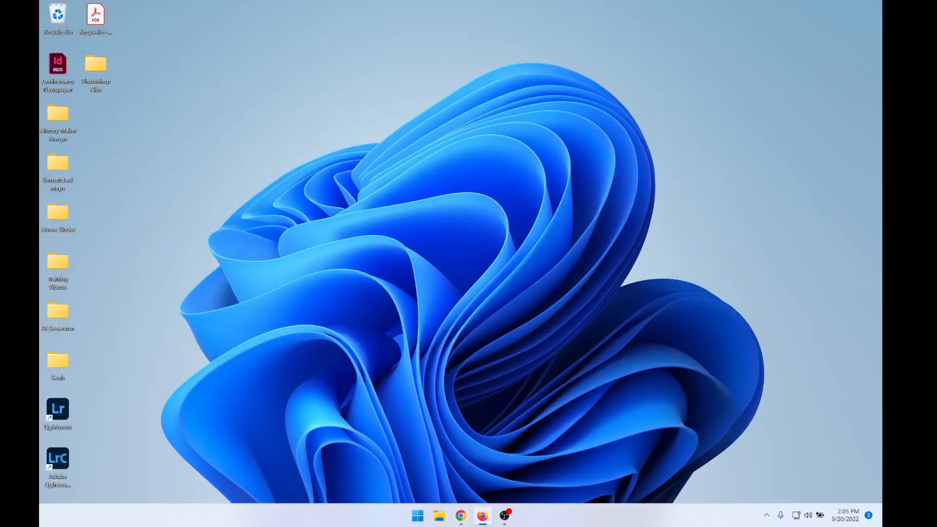
left_click_drag(882, 439, 418, 186)
left_click(501, 11)
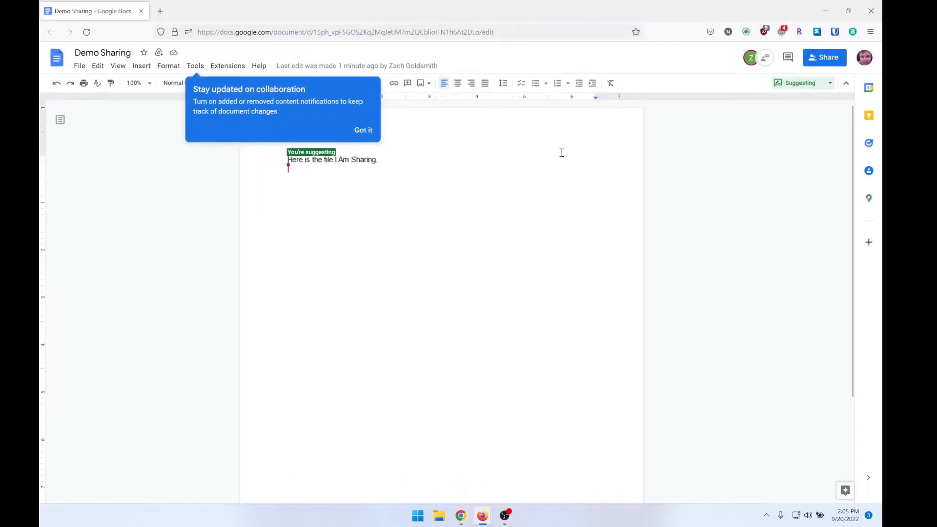
left_click(367, 131)
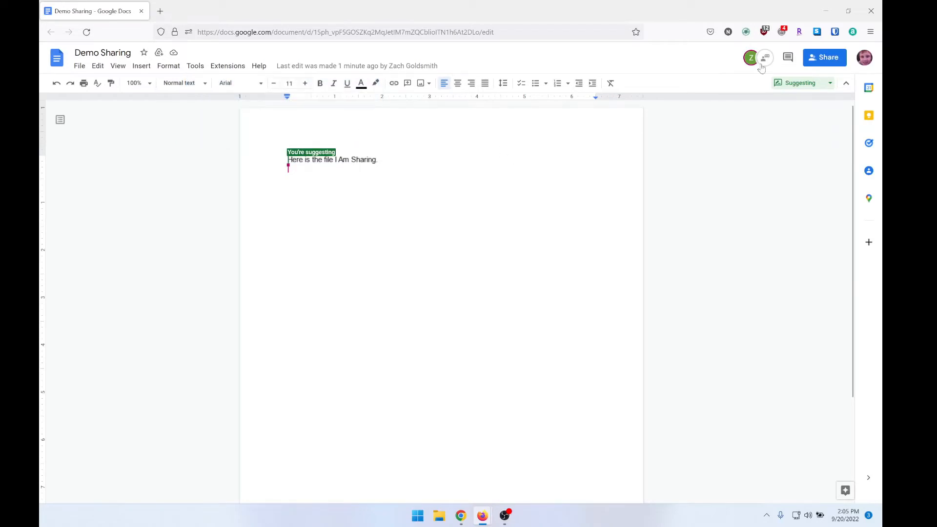
mouse_move(753, 63)
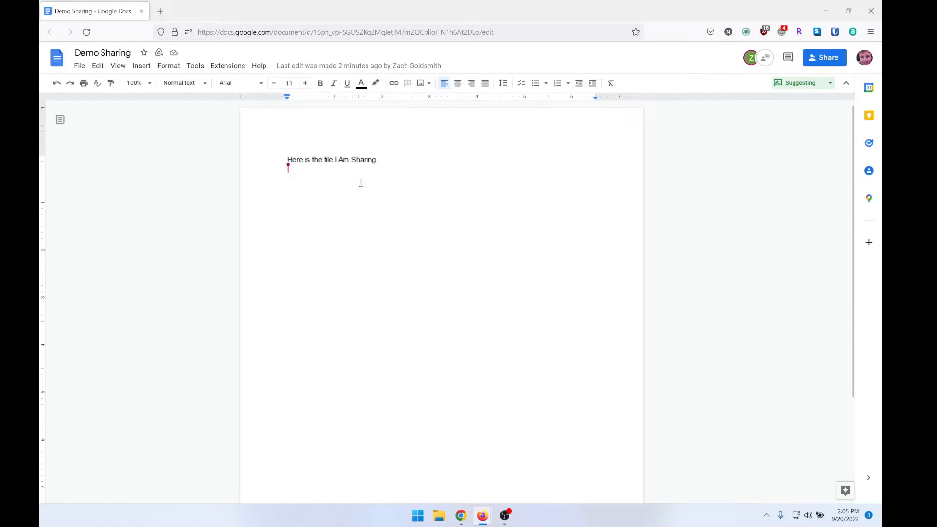
Suggest the line "I can type in new information." as the commenter, and accept the suggestion from the owner's document in Chrome
type("I can")
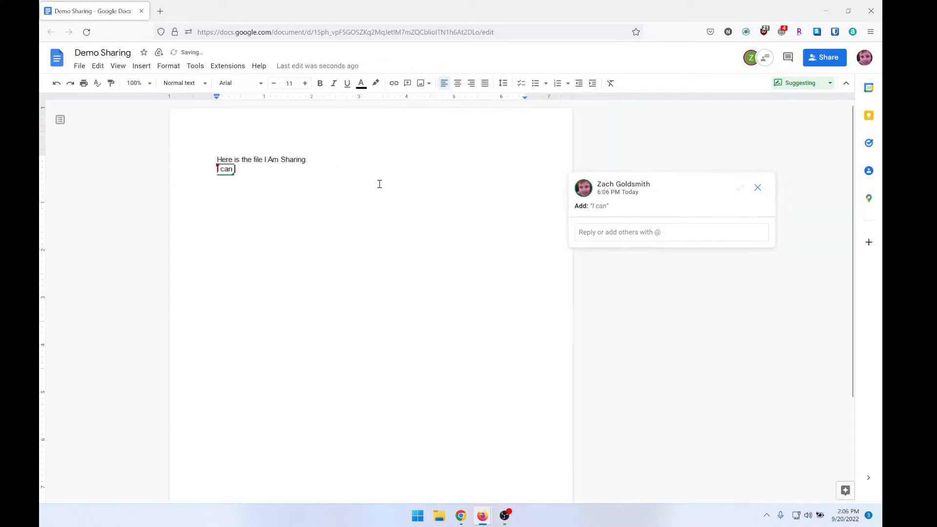
type(" type in new i")
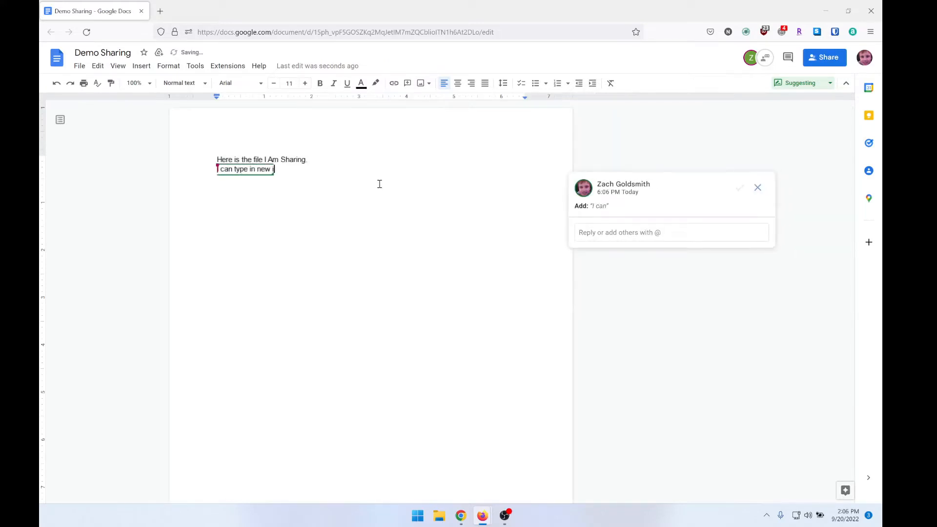
type("nformation.")
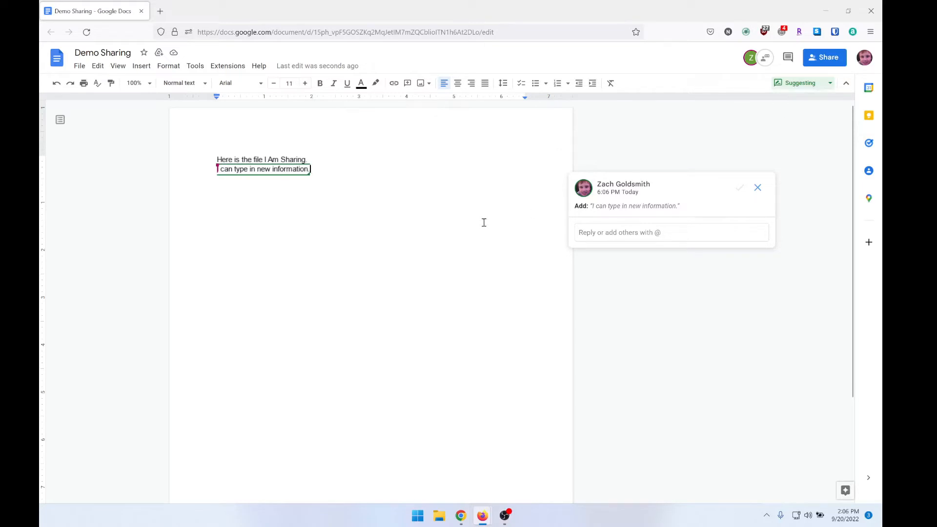
left_click(461, 519)
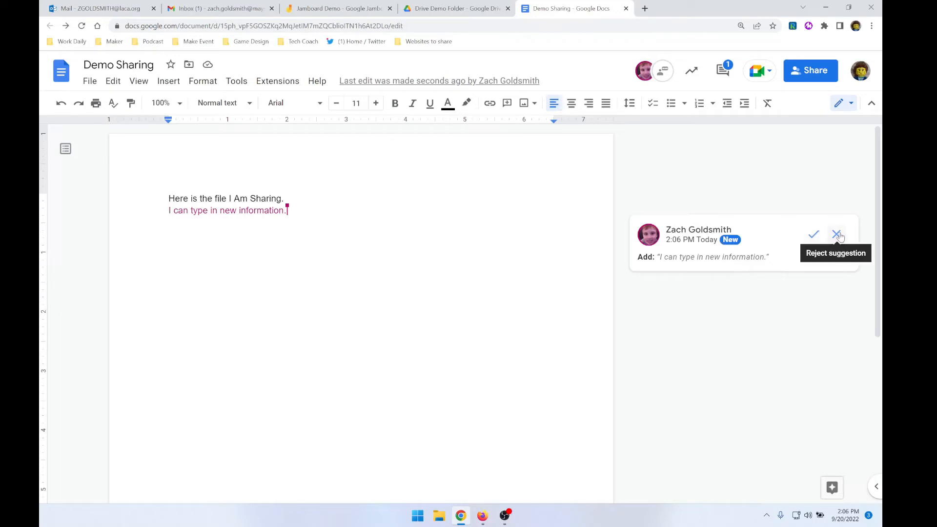
left_click(814, 236)
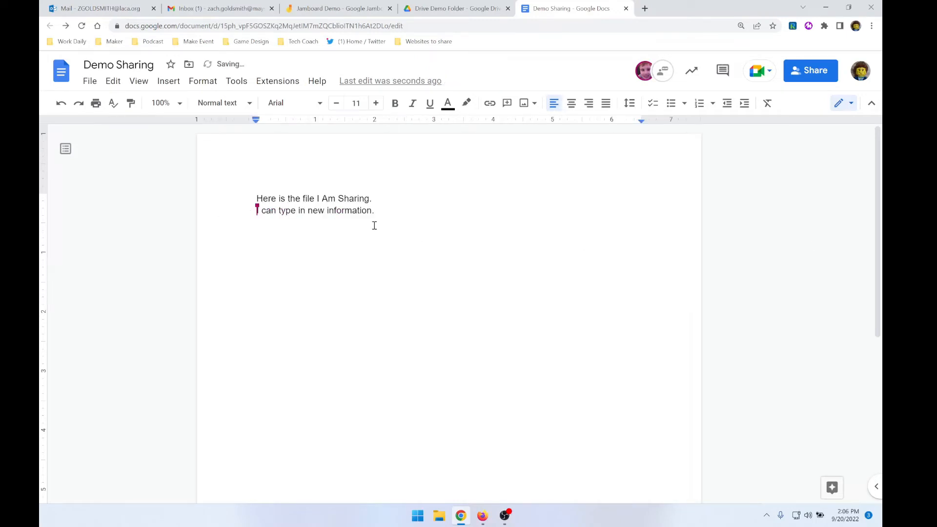
Switch to the commenter's document in Firefox and suggest a new line reading "Add a new bit of information."
left_click(482, 516)
left_click(518, 492)
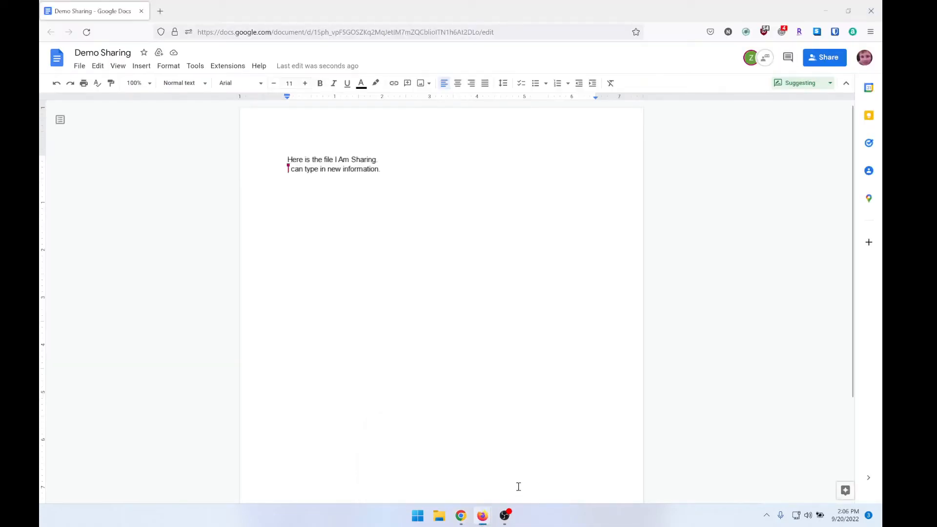
key("Return")
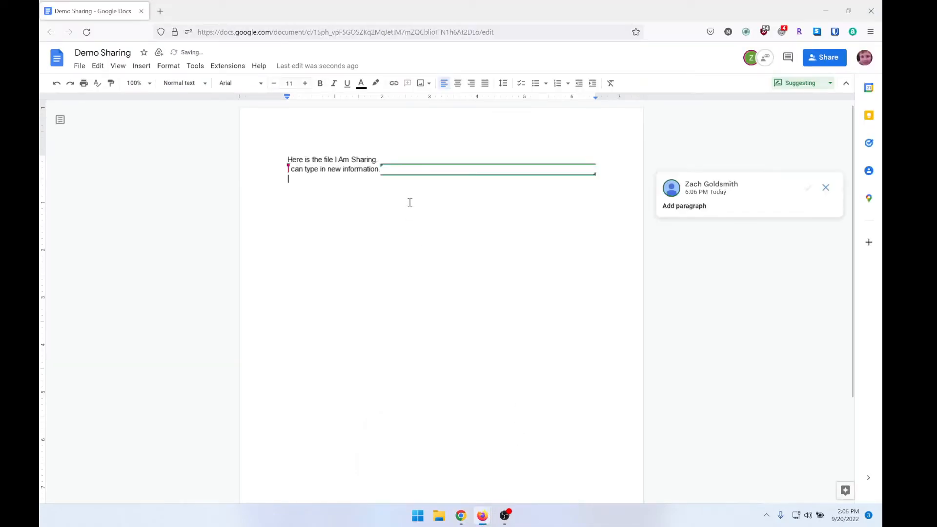
type("Add a new pie")
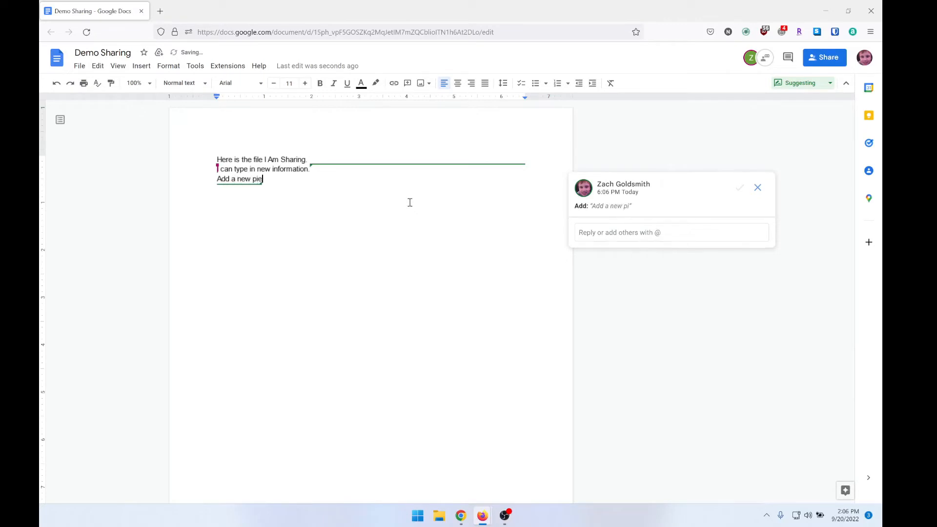
key("BackSpace")
key("BackSpace")
key("BackSpace")
type("bit of information.")
key("Return")
Switch to the owner's document in Chrome and reject the suggested line "Add a new bit of information."
mouse_move(461, 516)
left_click(534, 454)
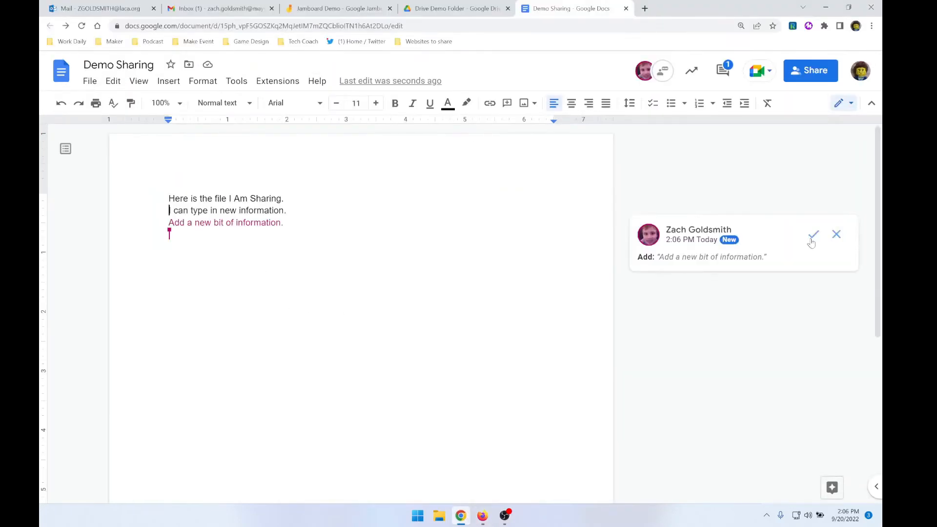
left_click(848, 239)
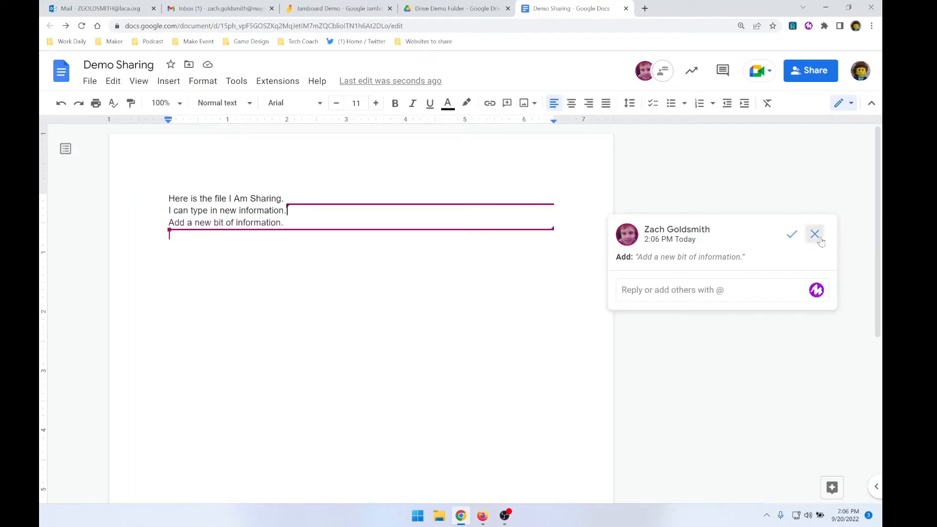
left_click(815, 234)
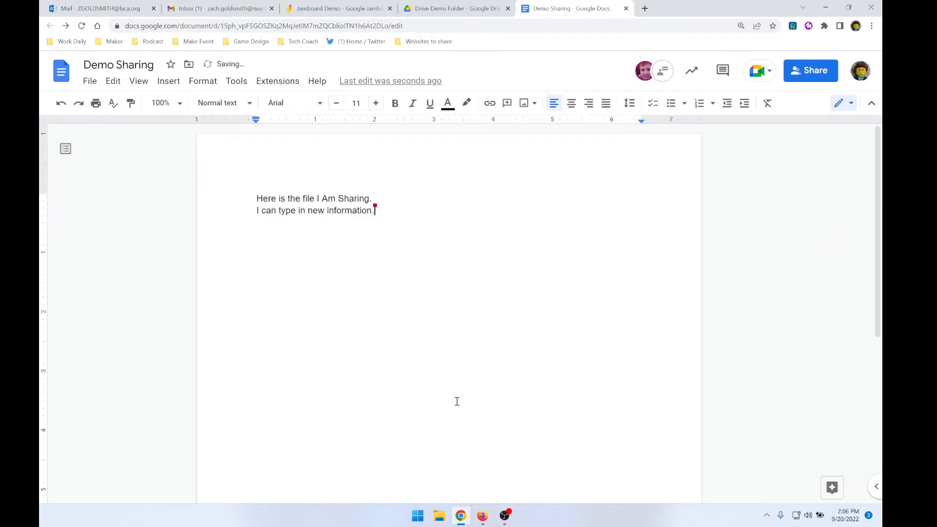
Switch to the commenter's document in Firefox and comment "Good call adding this in." on the line "I can type in new information"
mouse_move(492, 521)
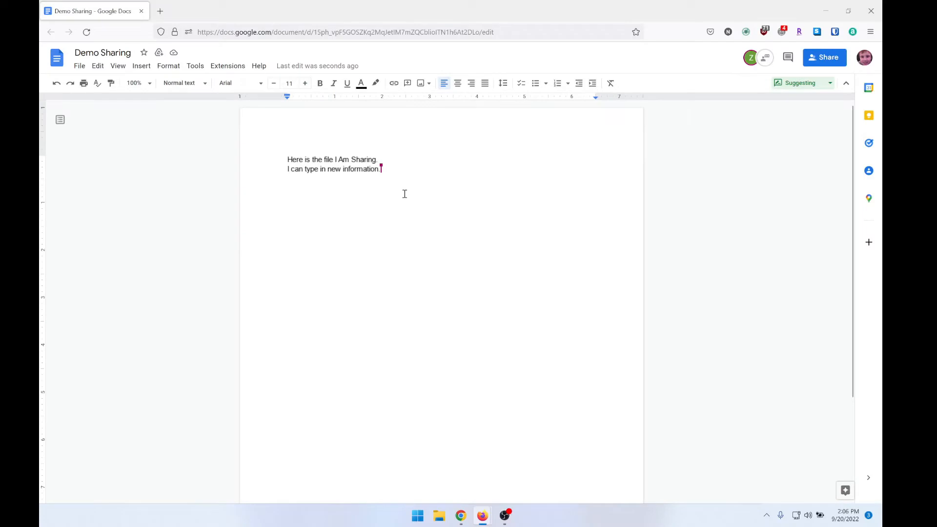
left_click_drag(380, 171, 283, 174)
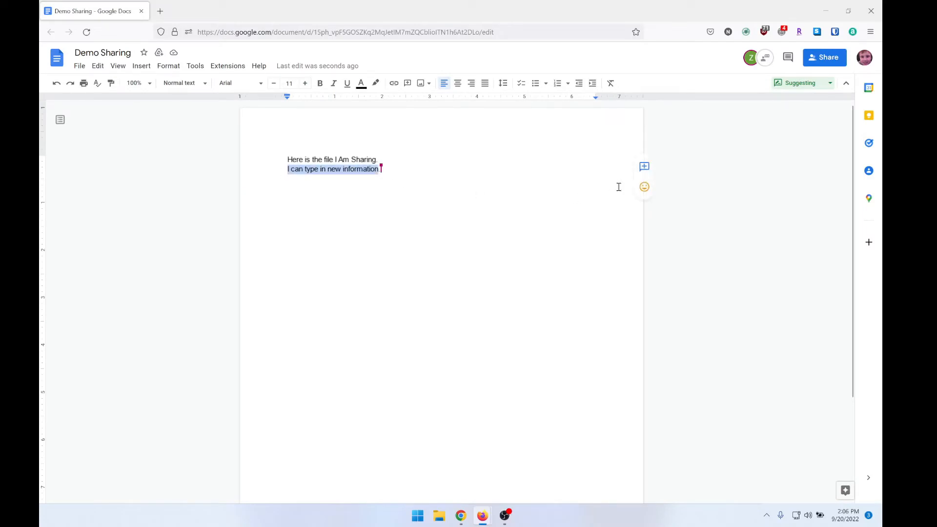
left_click(644, 167)
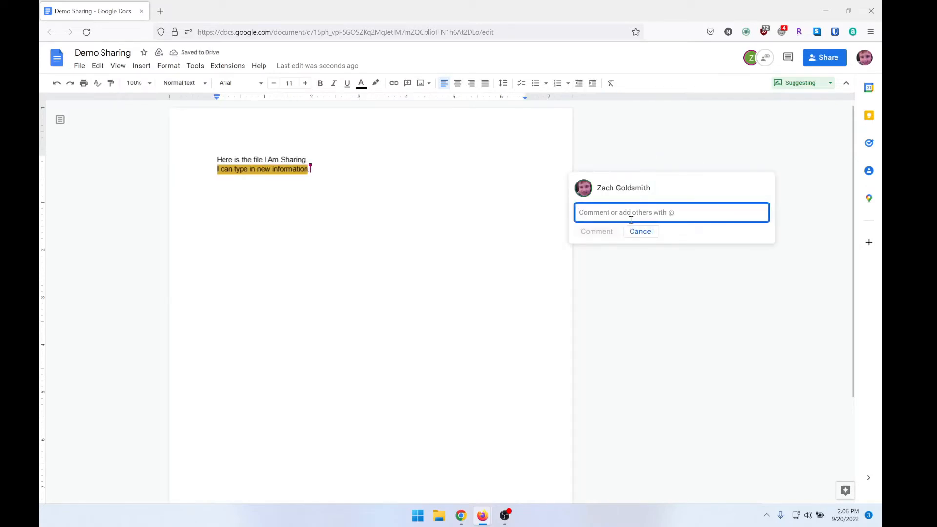
type("Good call add")
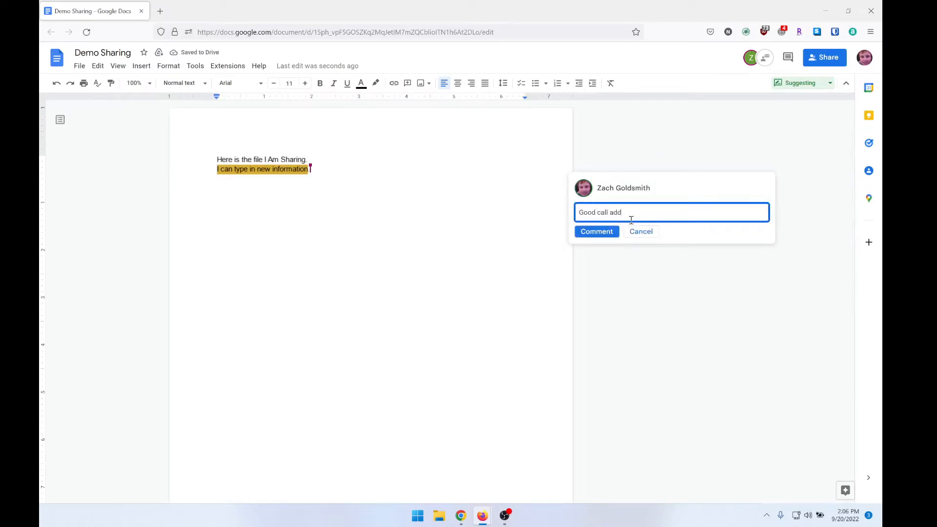
type("ing this in.")
left_click(591, 233)
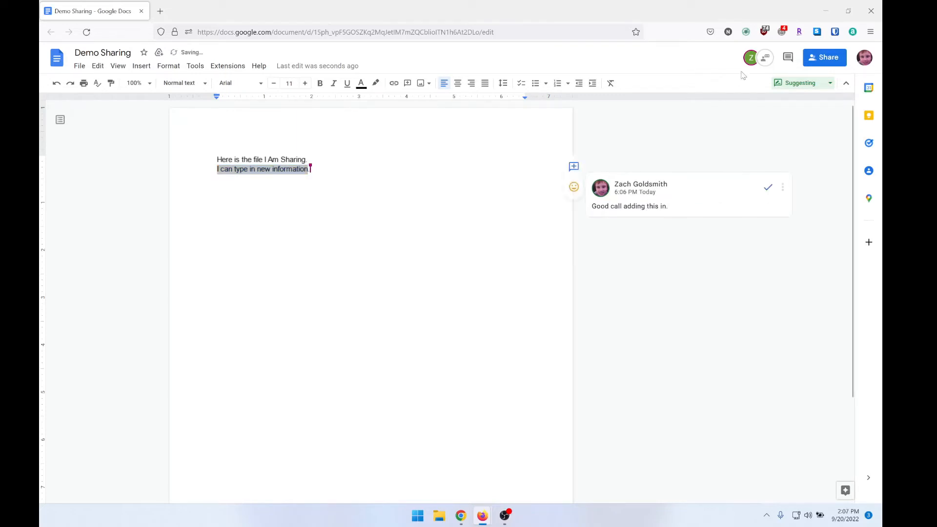
Start another comment on the same line from the comment history and post "This is a new comment."
left_click(788, 58)
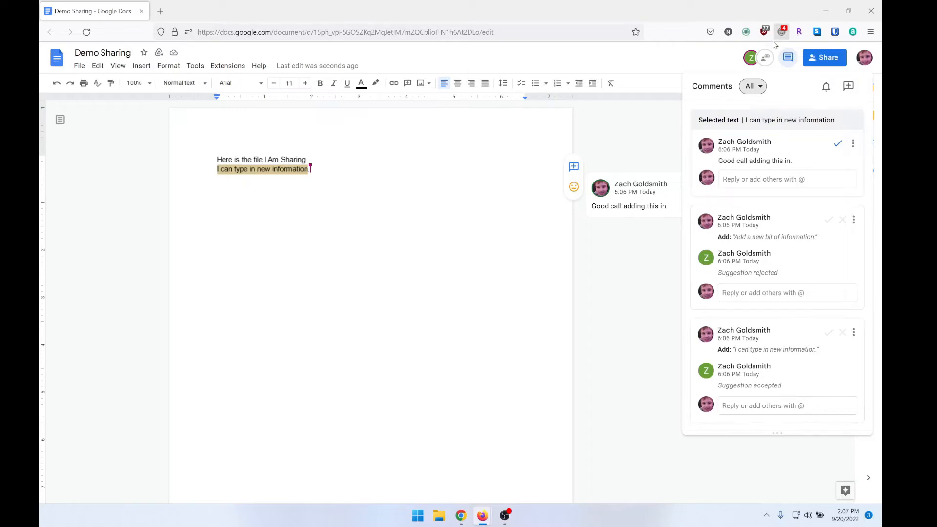
left_click(781, 59)
left_click(787, 63)
left_click(849, 87)
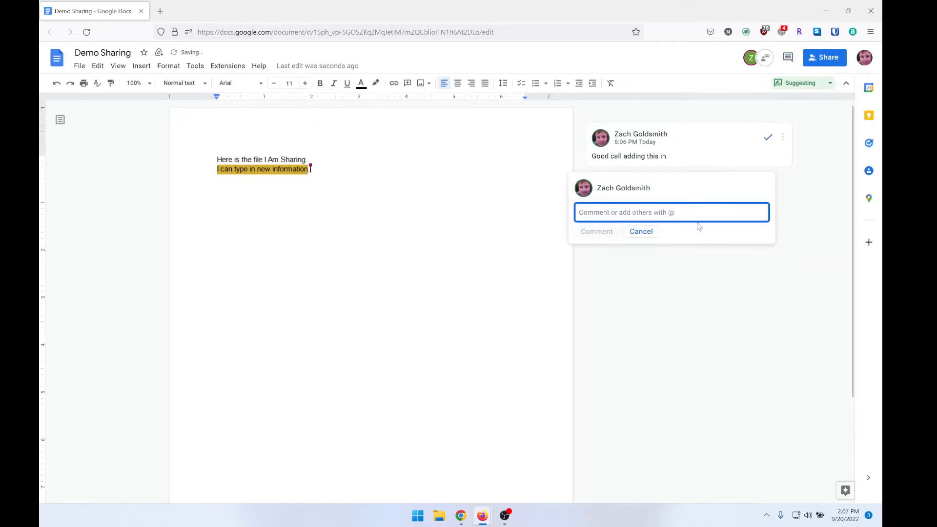
type("T")
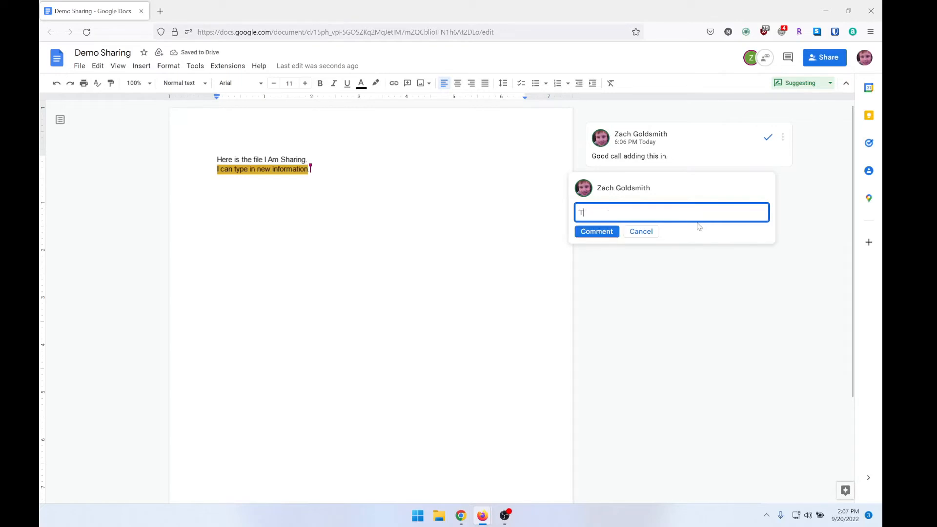
type("his is a new comment.")
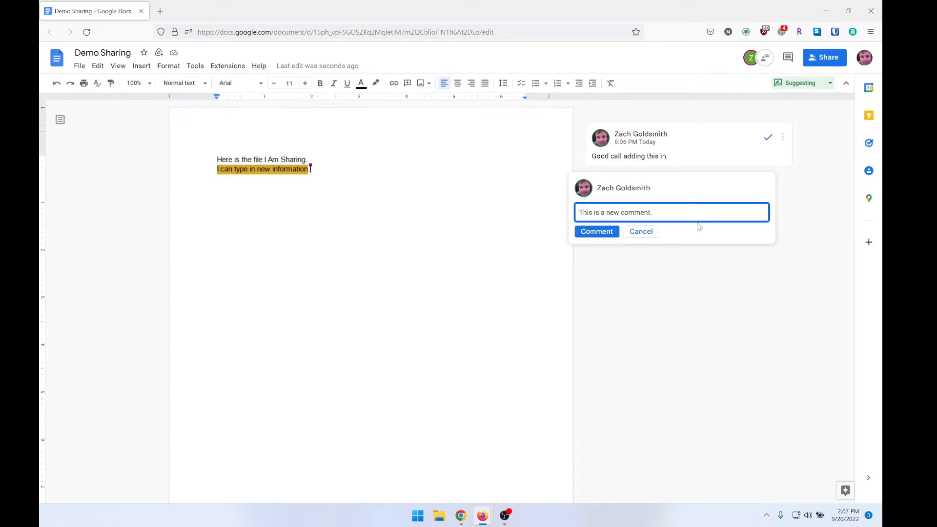
left_click(600, 232)
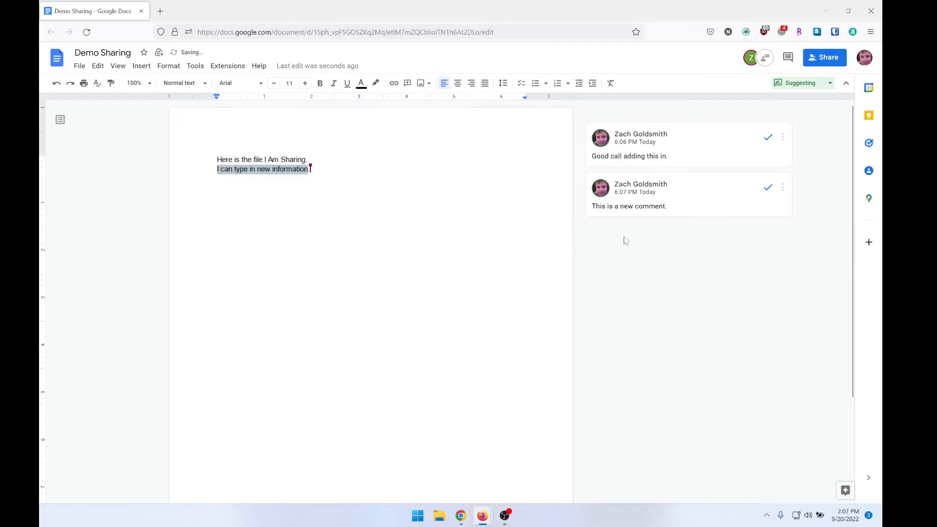
Switch to the owner's document in Chrome and reply "I agree" to the comment "This is a new comment."
left_click(466, 519)
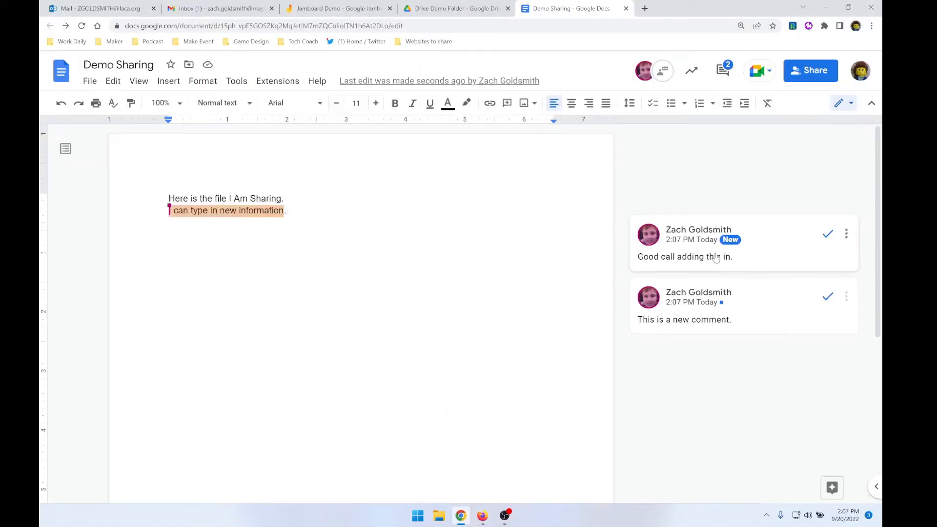
left_click(847, 299)
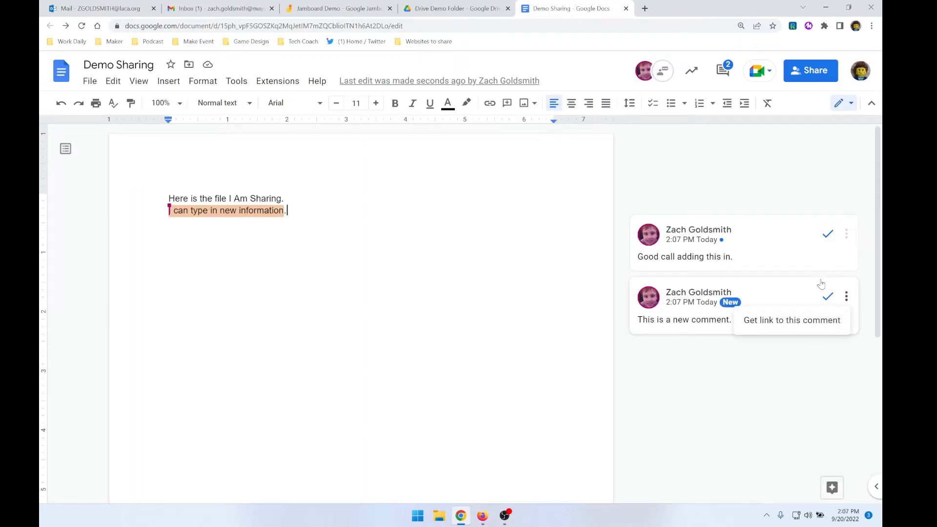
left_click(786, 252)
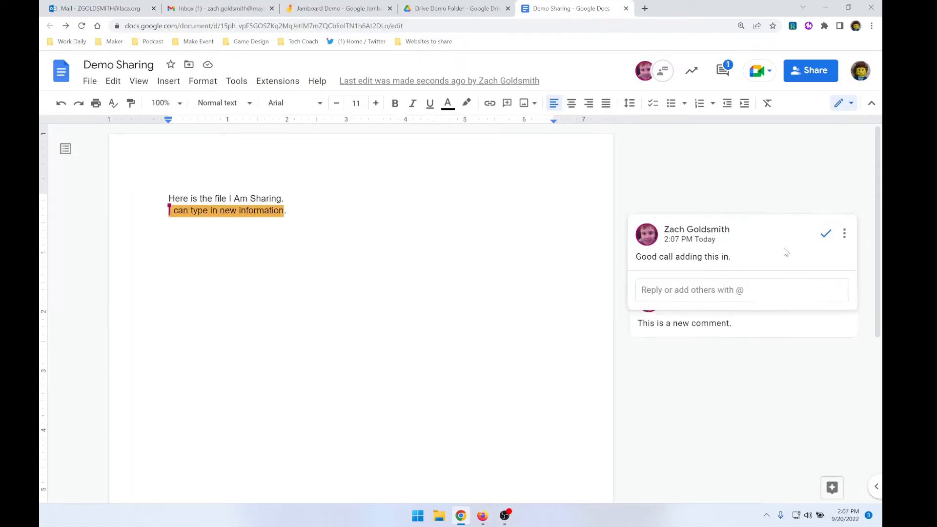
left_click(776, 345)
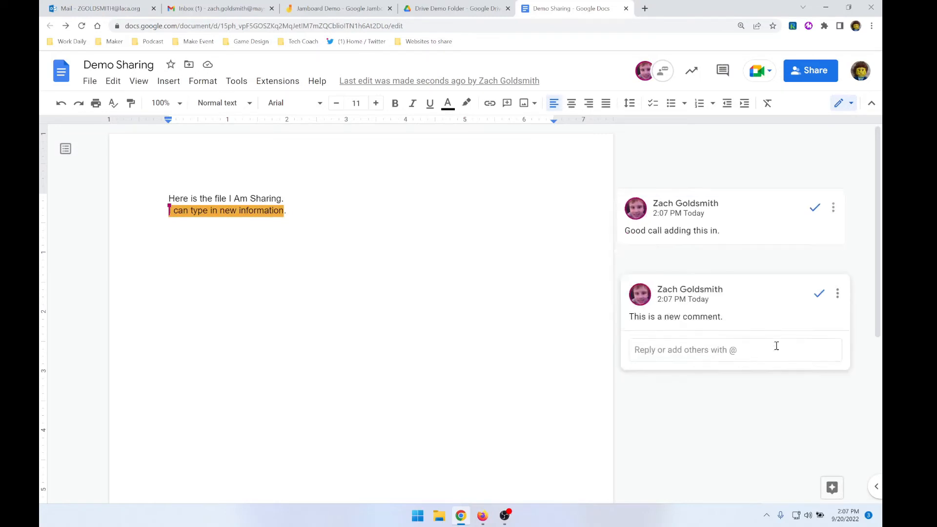
left_click(743, 292)
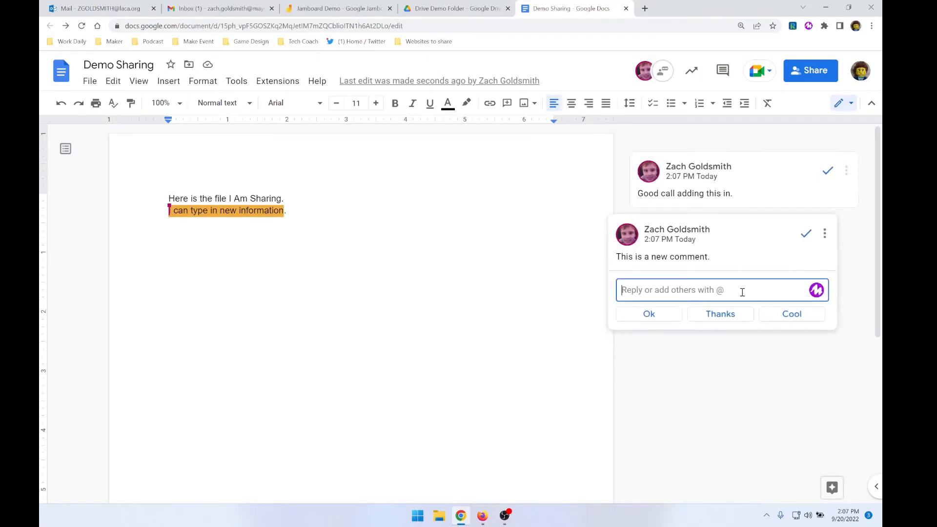
type("I agree")
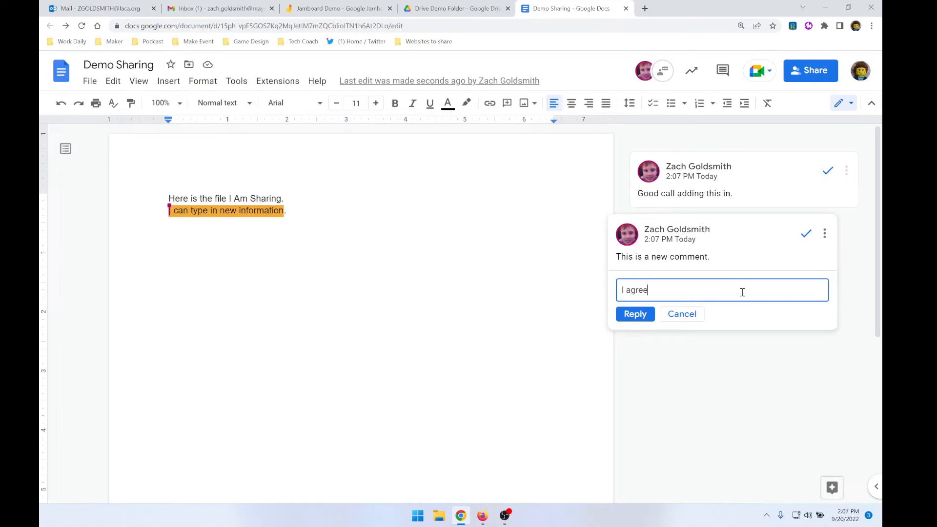
left_click(637, 318)
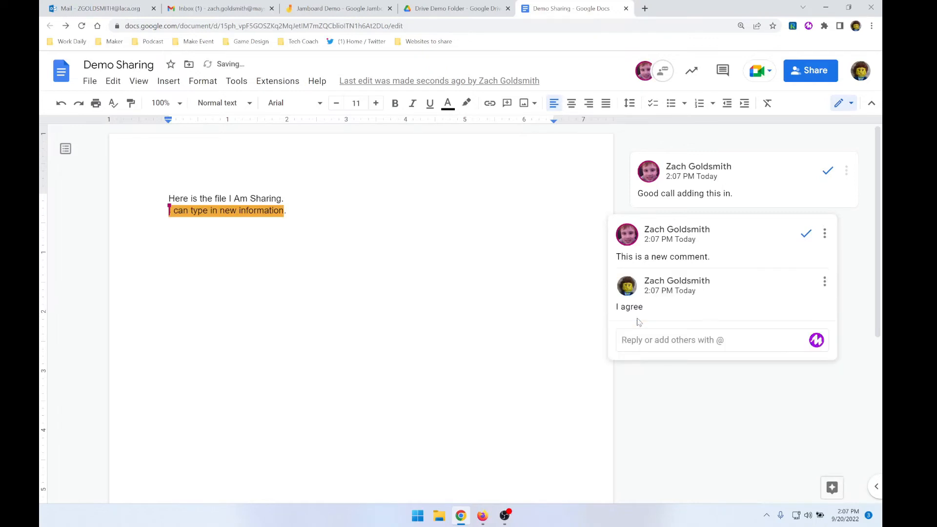
Resolve both comments on the second line and open the document's comment history
left_click(806, 233)
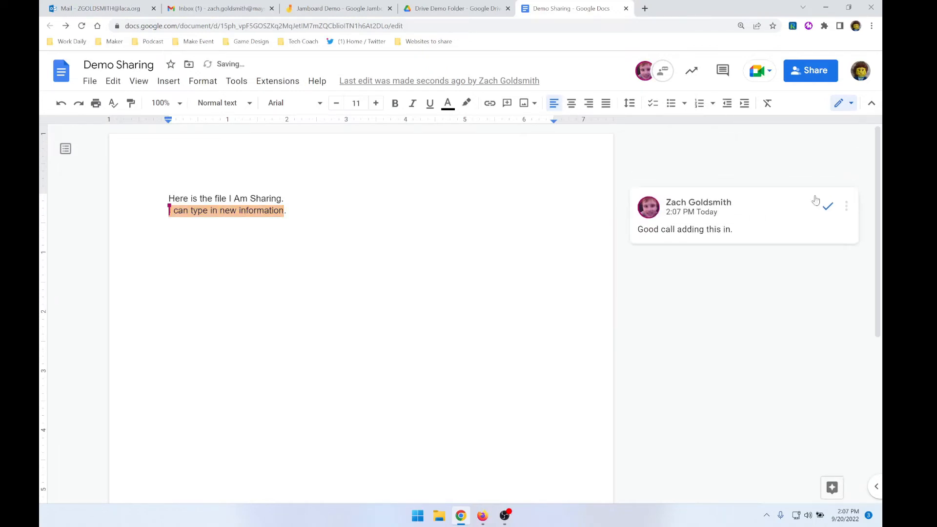
left_click(831, 231)
left_click(723, 71)
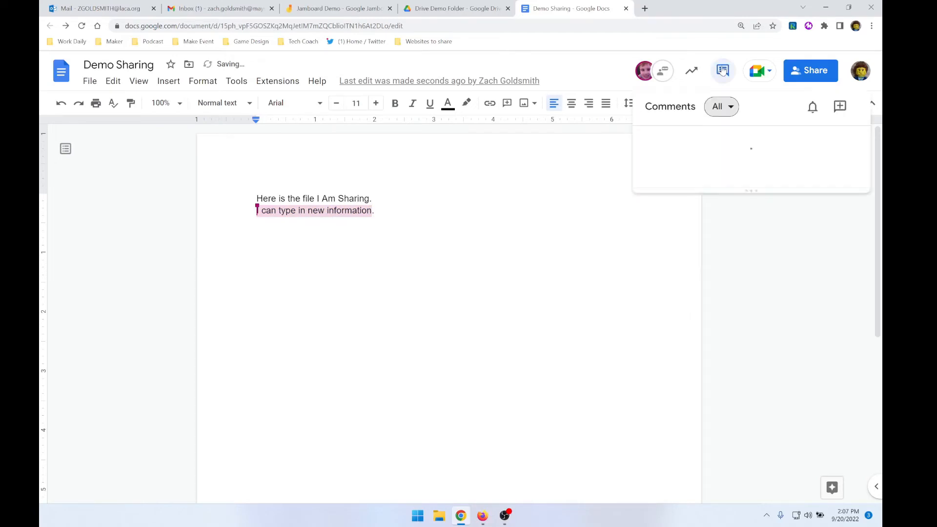
Leave the comment history, redo the line break after the second line, and show the collaborator's name label on their cursor
left_click(522, 301)
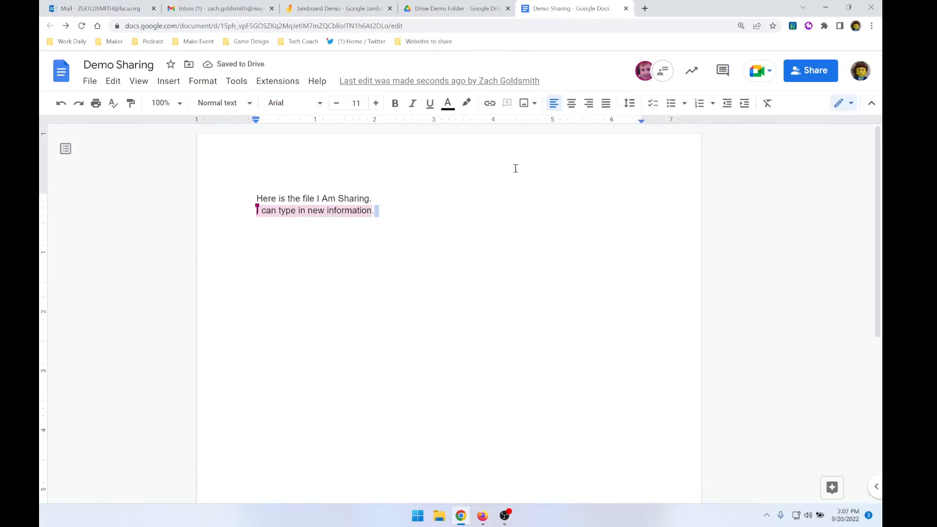
key("BackSpace")
key("Return")
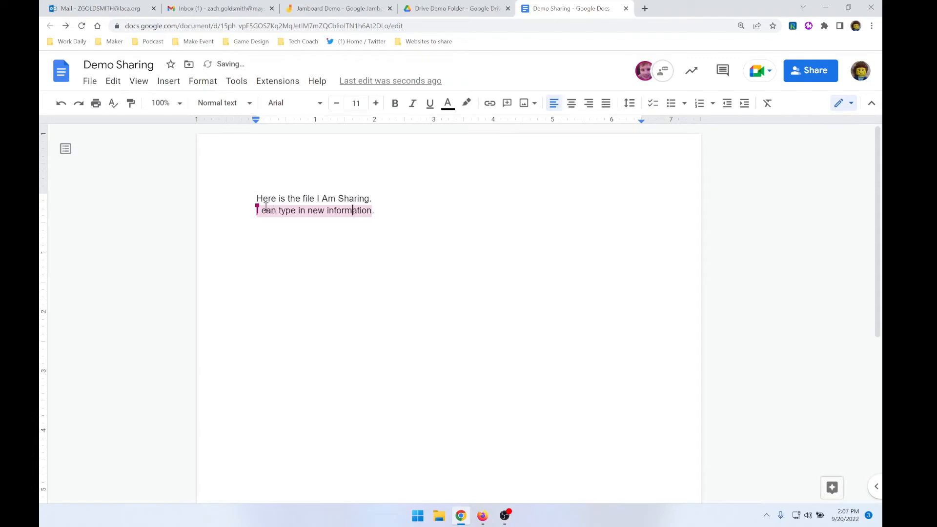
mouse_move(256, 205)
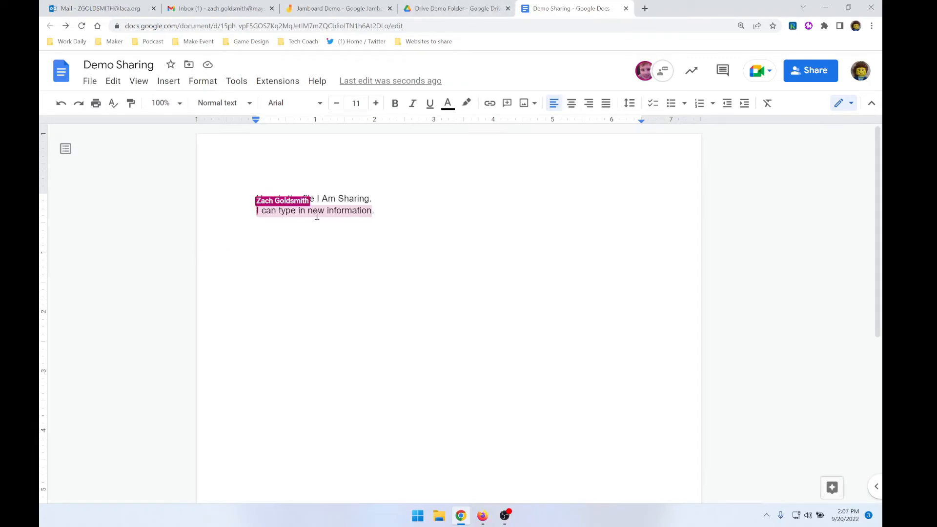
Switch to the collaborator's document in Firefox and place the text cursor at the end of the second line
mouse_move(483, 516)
left_click(517, 465)
double_click(396, 197)
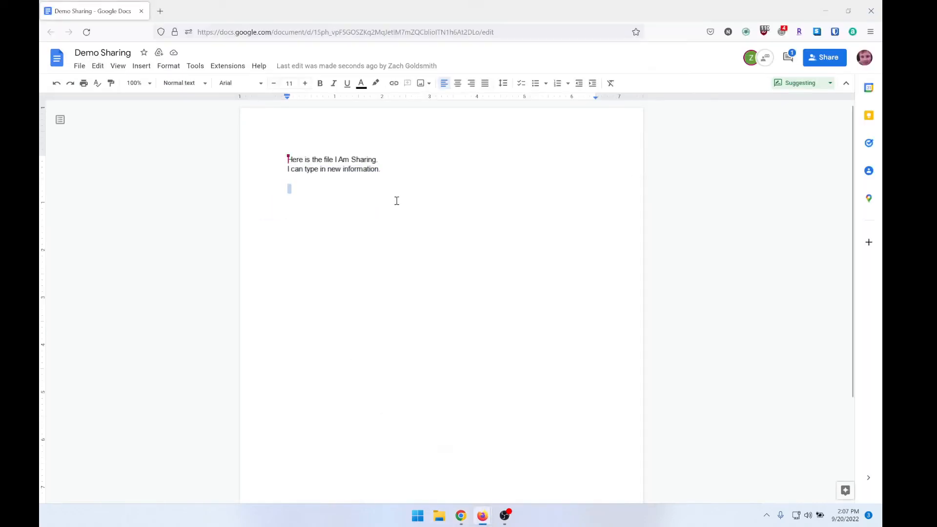
left_click(387, 201)
Switch to the owner's document in Chrome, change the collaborator's role to Editor, and save the sharing change
left_click(467, 519)
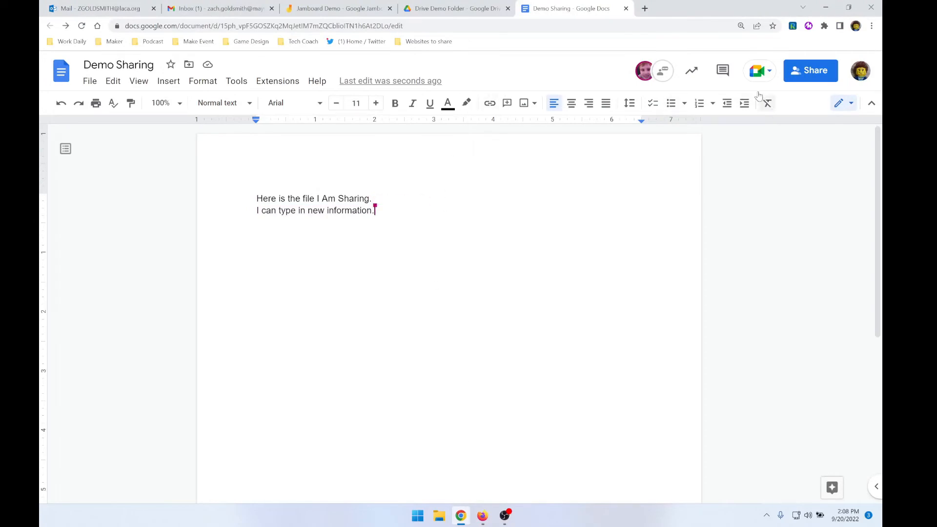
left_click(800, 77)
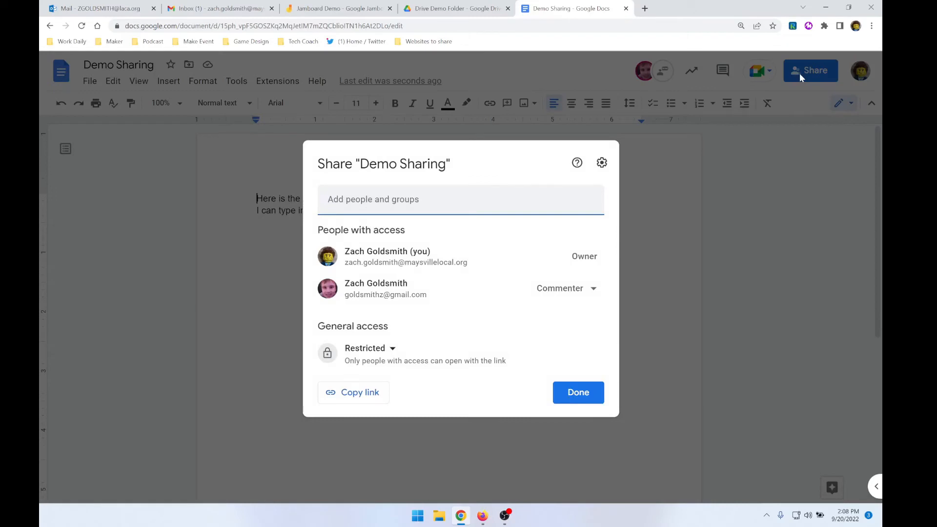
left_click(591, 289)
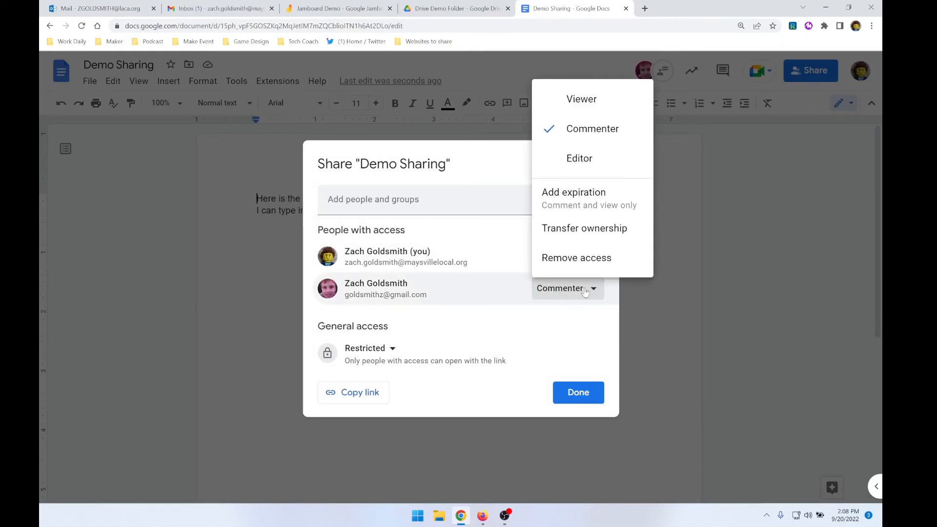
left_click(591, 159)
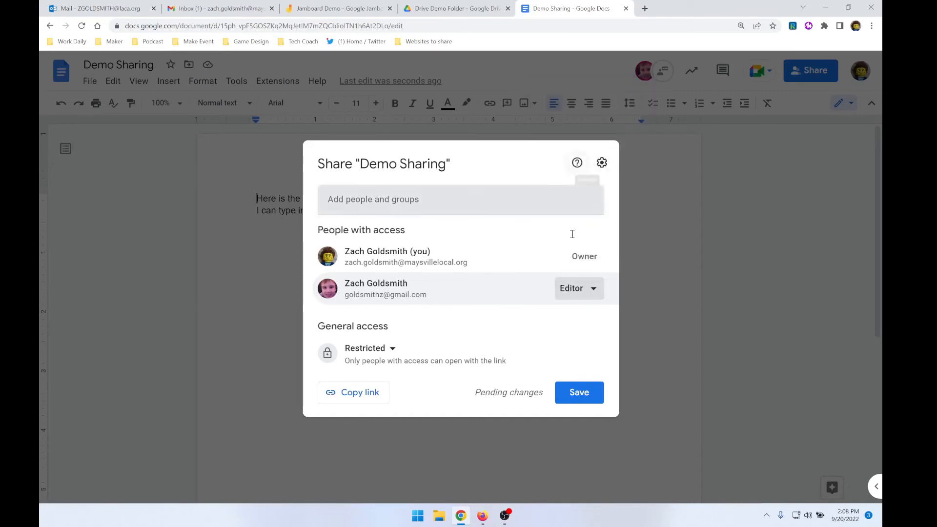
left_click(561, 399)
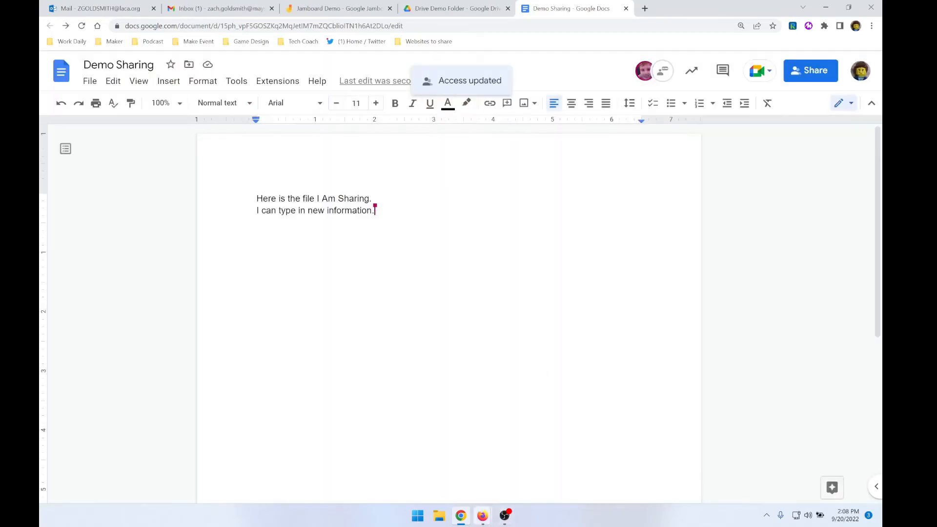
Switch to the collaborator's document in Firefox, reload it, and add the line "Now I'm full editor." below the existing text
mouse_move(482, 515)
left_click(504, 476)
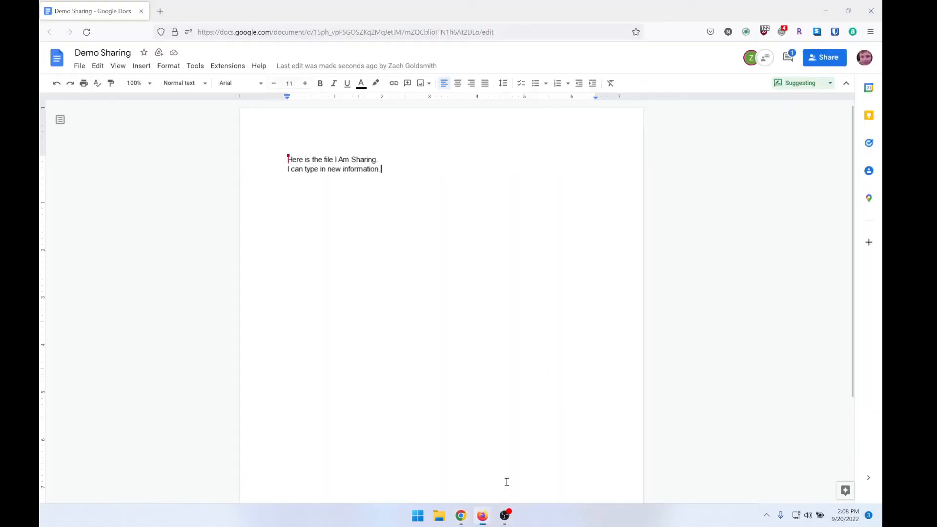
left_click(95, 33)
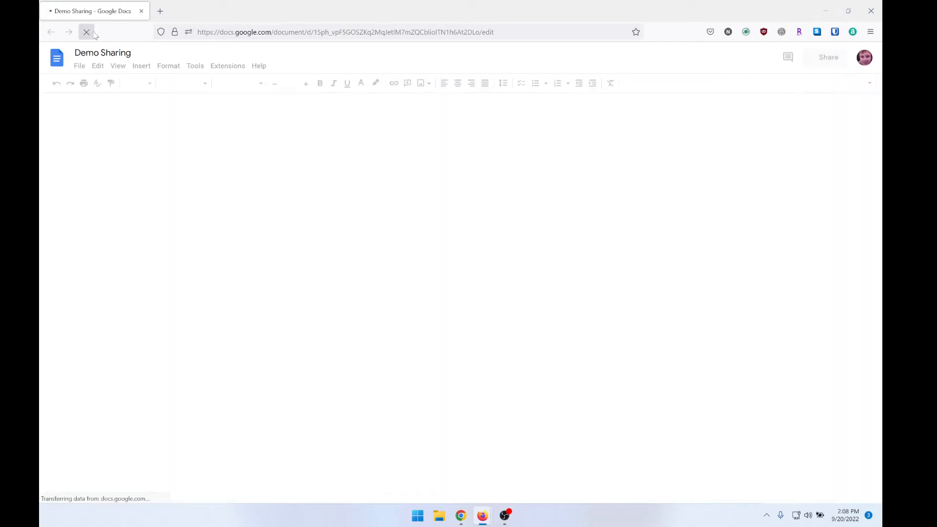
left_click(345, 207)
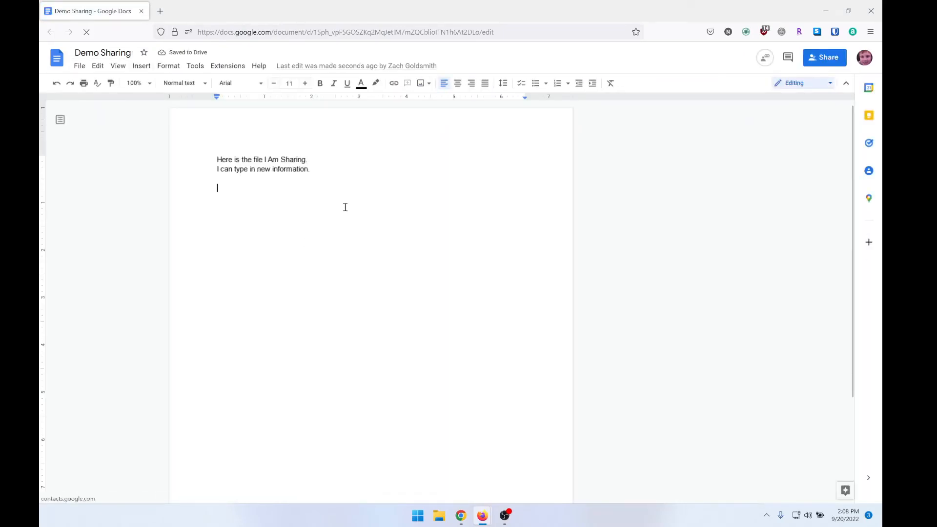
type("Now I'm full editi")
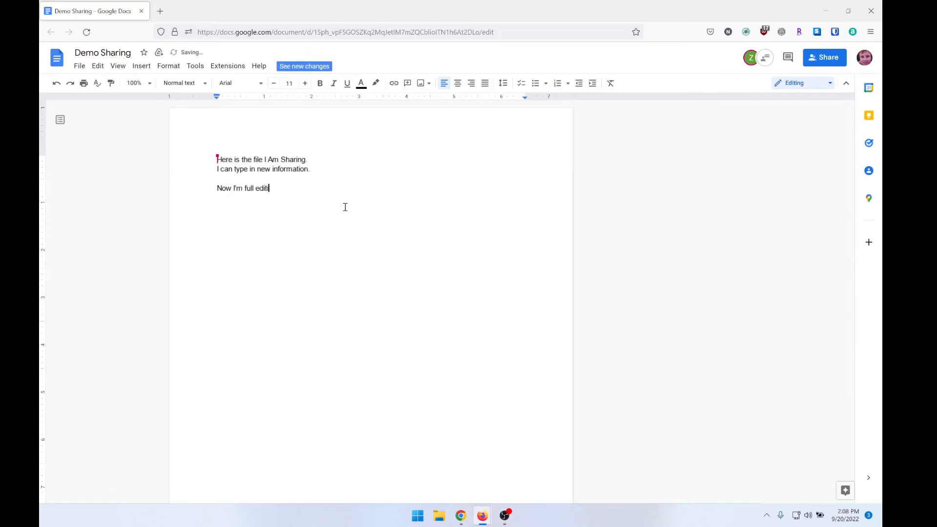
type("or")
key("BackSpace")
key("BackSpace")
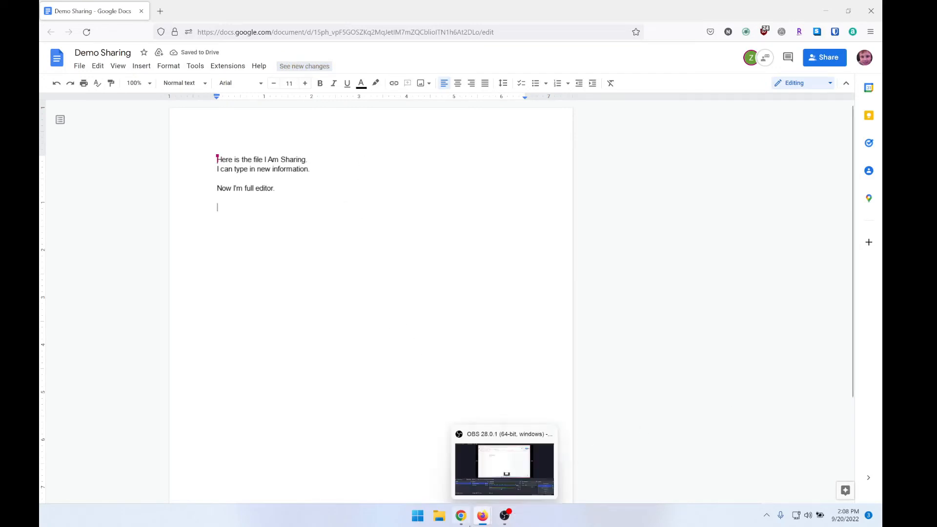
Switch to the owner's document in Chrome and add an expiration to the collaborator's access in the sharing settings
left_click(461, 516)
left_click(806, 69)
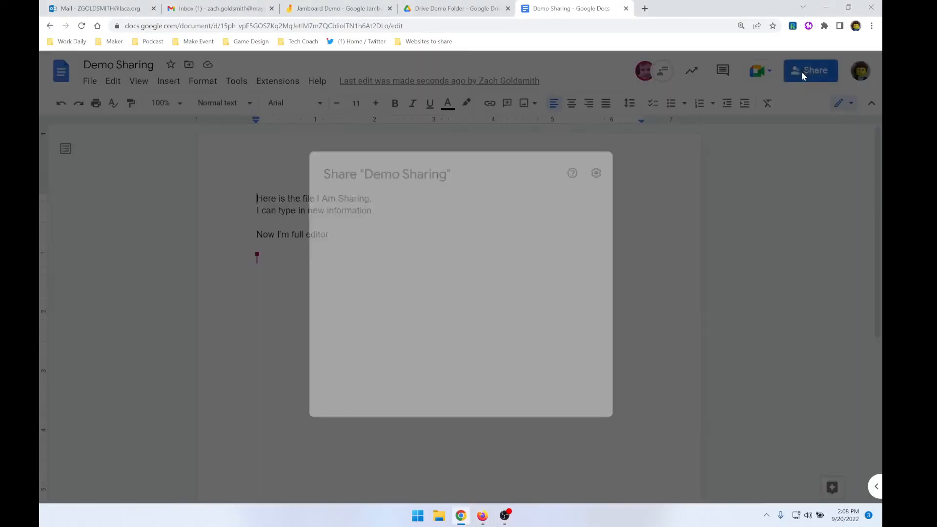
left_click(584, 298)
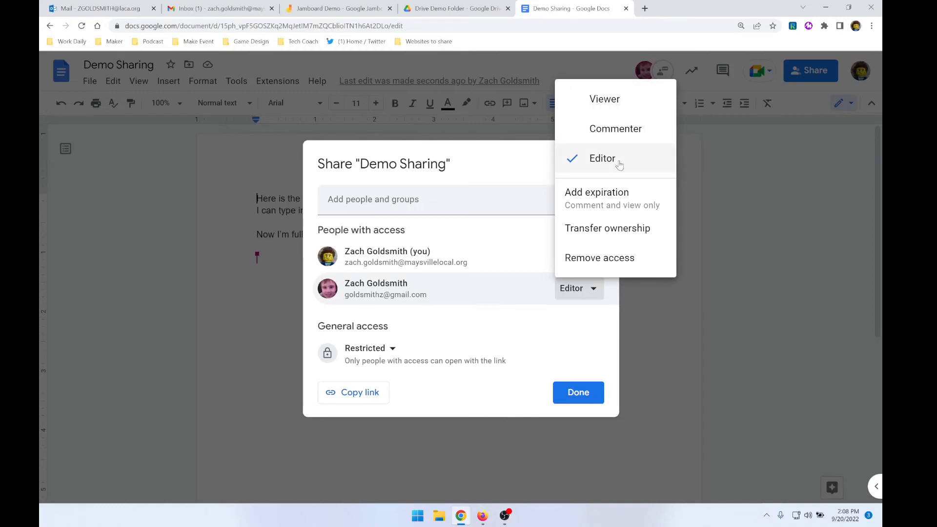
left_click(615, 206)
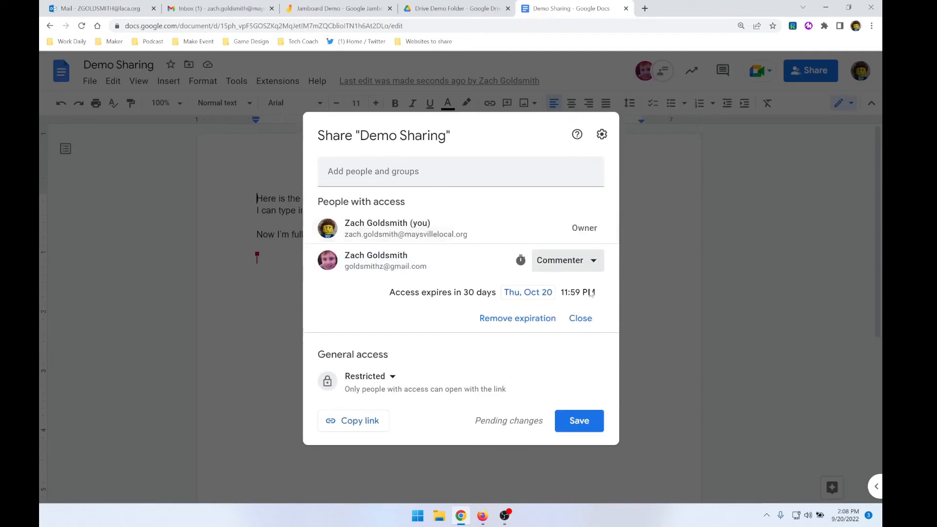
left_click(585, 271)
left_click(592, 325)
Change the collaborator's role to Viewer and set their access to expire on Fri, Sep 23
left_click(568, 288)
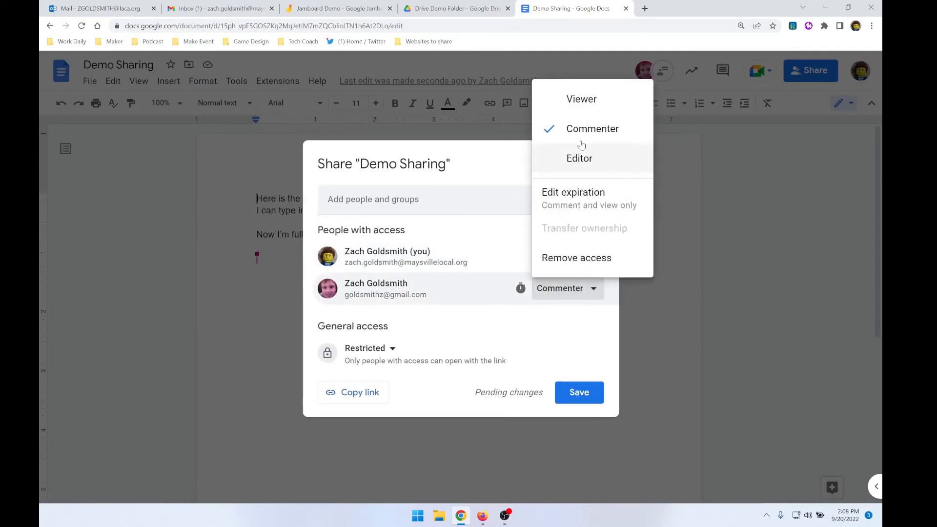
left_click(581, 102)
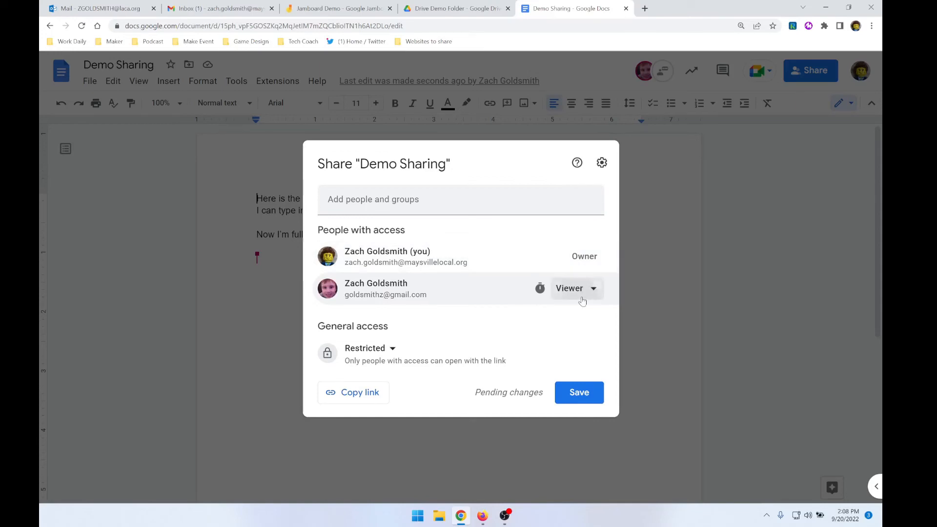
left_click(581, 295)
left_click(605, 195)
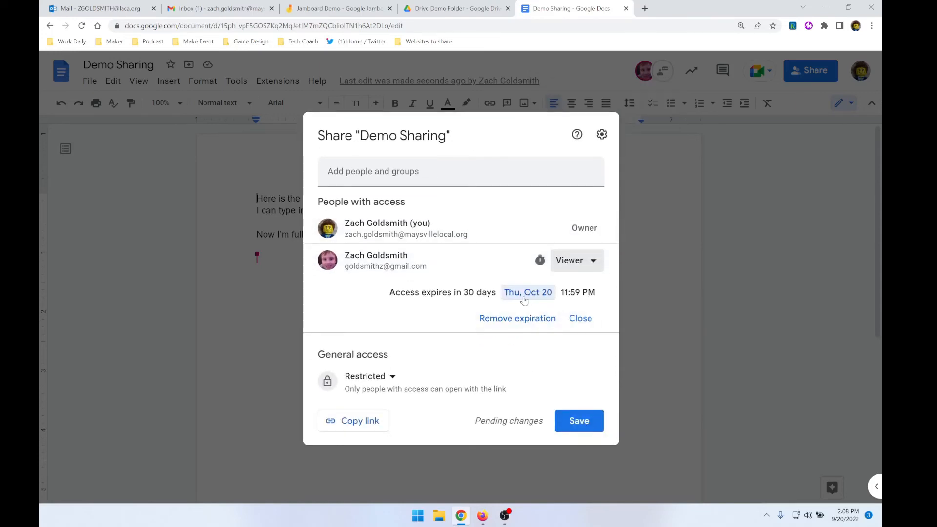
left_click(525, 295)
left_click(643, 81)
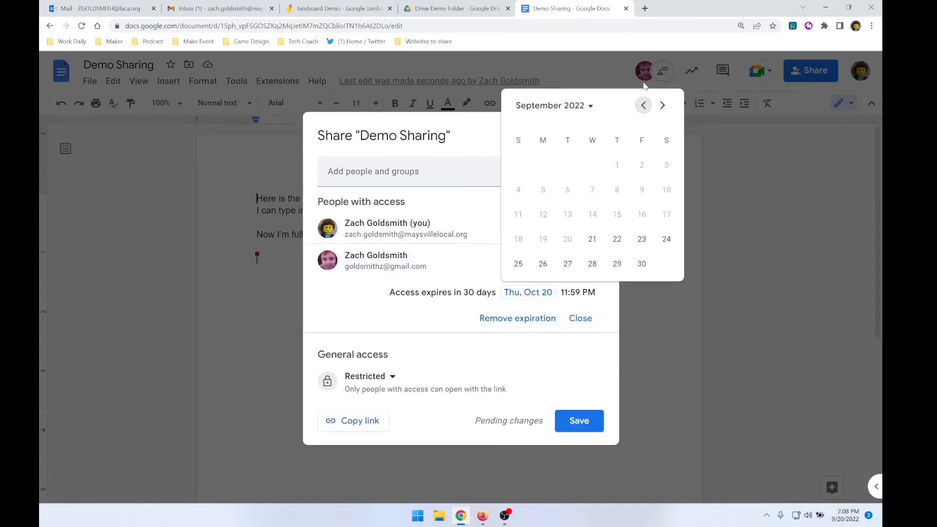
left_click(644, 241)
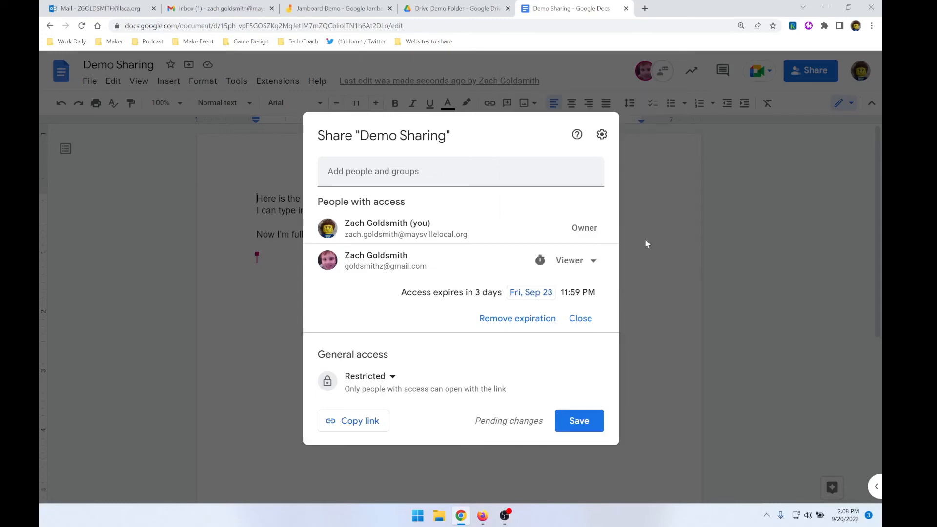
left_click(577, 318)
mouse_move(536, 303)
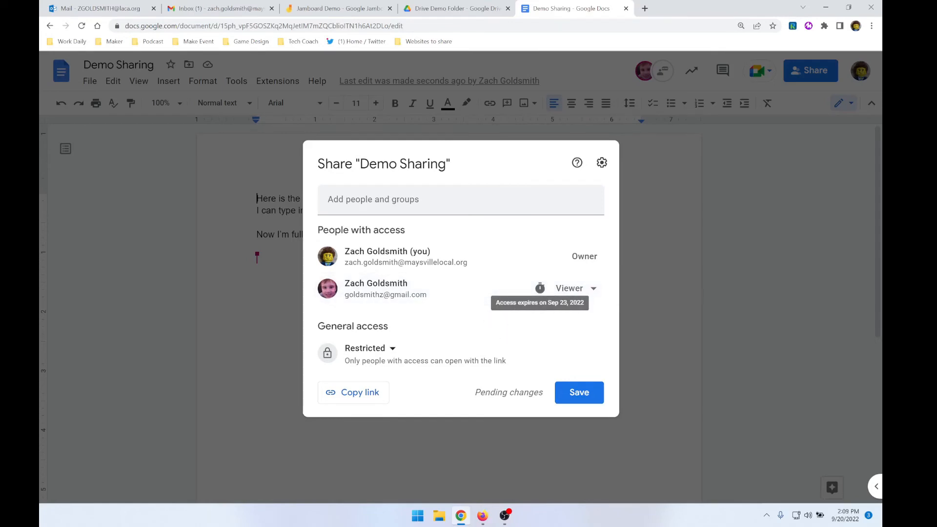
Set the document's general access to "Anyone with the link" and copy the sharing link
key("alt+Tab")
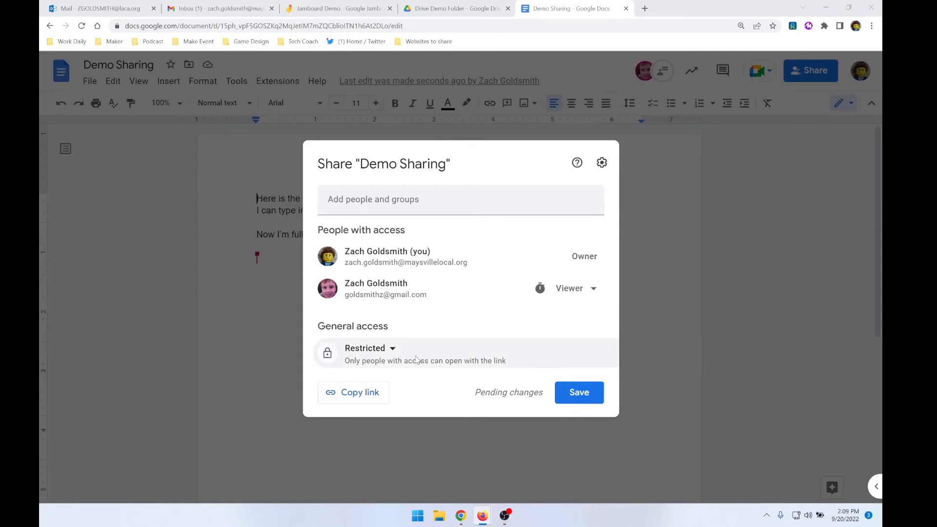
left_click(392, 351)
left_click(393, 351)
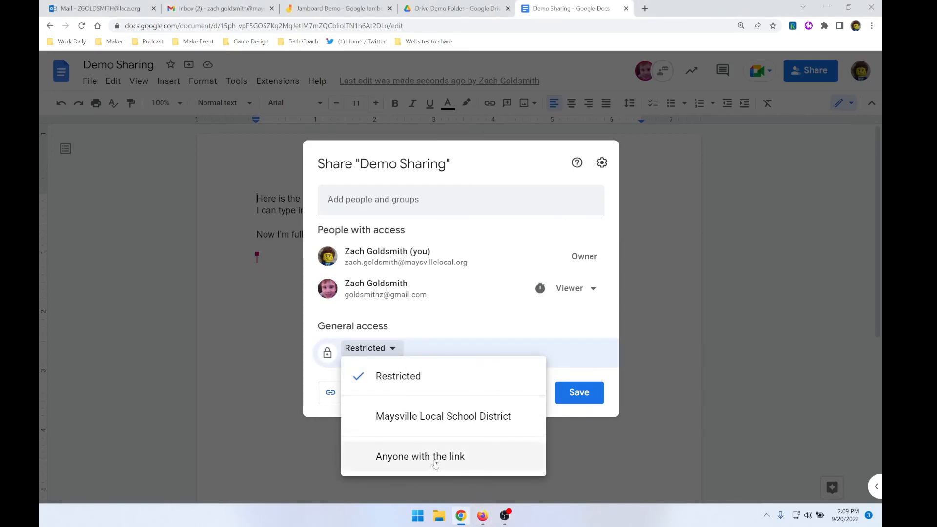
left_click(435, 463)
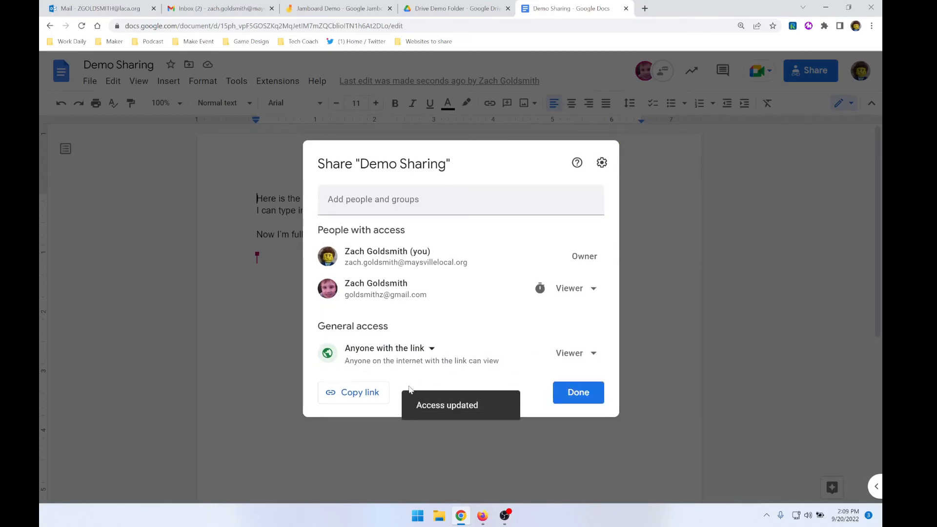
left_click(363, 400)
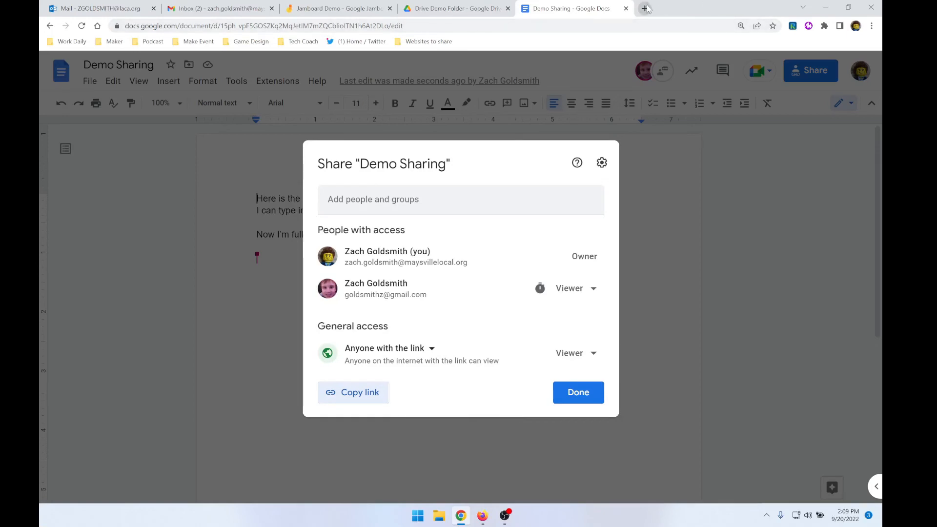
Open the copied link in an Incognito window, view the document with its outline collapsed, and close that window
left_click(871, 27)
left_click(800, 66)
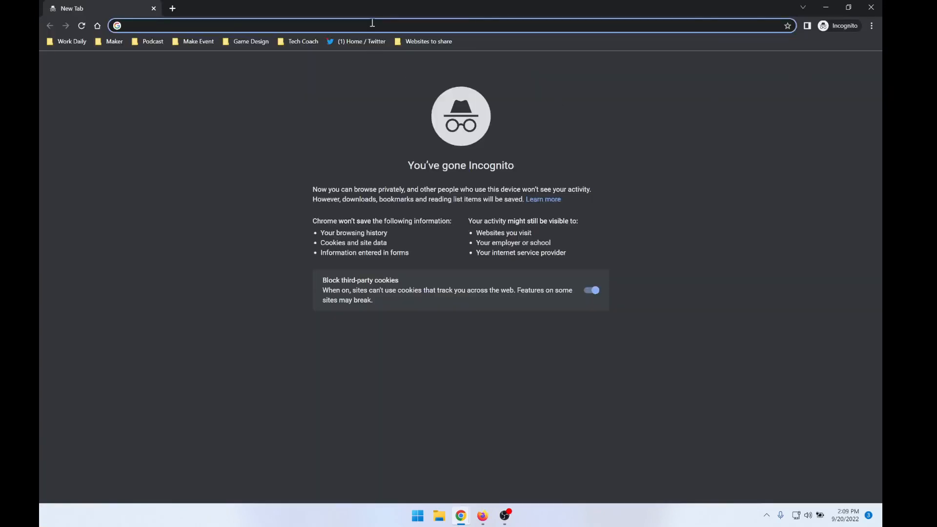
key("ctrl+v")
key("Return")
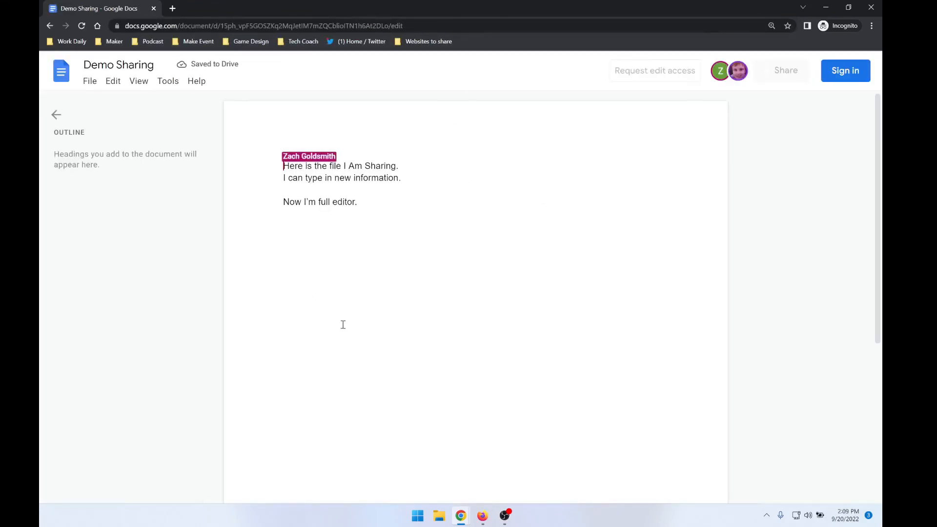
left_click(56, 115)
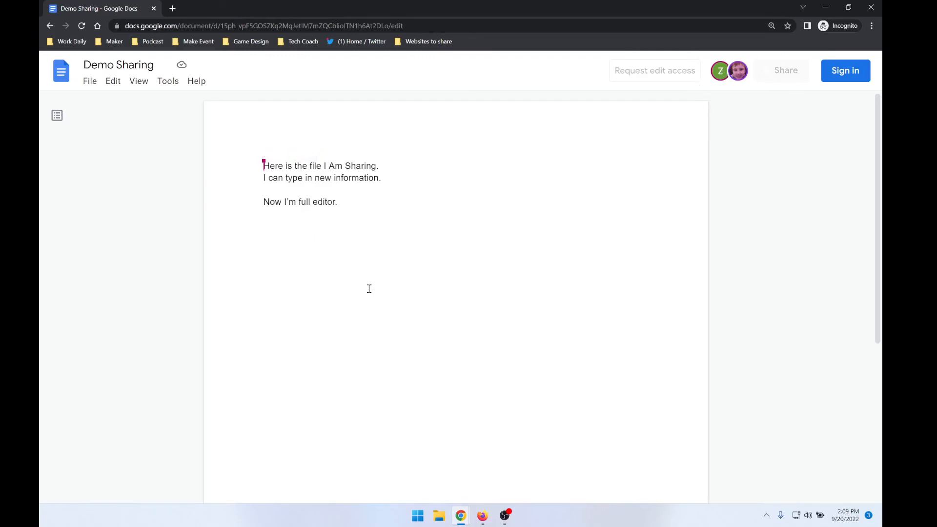
left_click(871, 6)
Review the role options for link access and the permission settings for editors and viewers, and close the sharing dialog
left_click(569, 353)
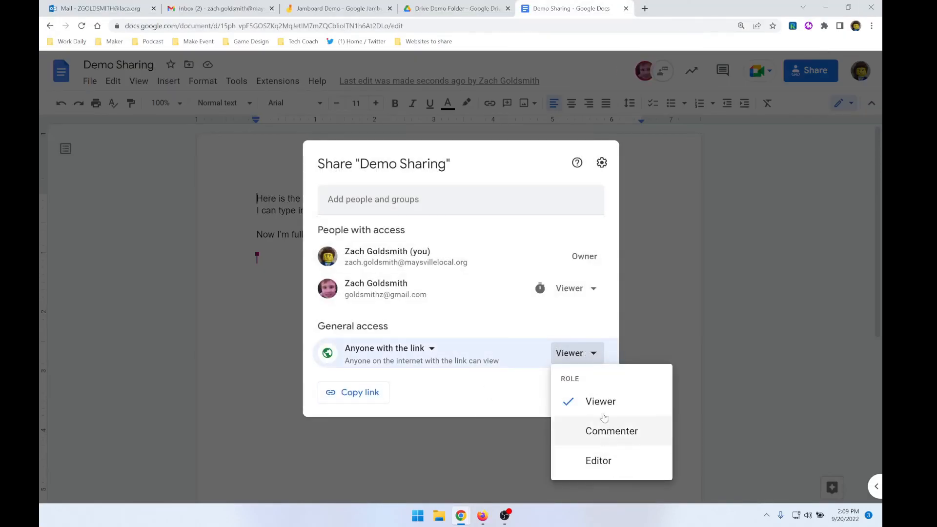
left_click(590, 337)
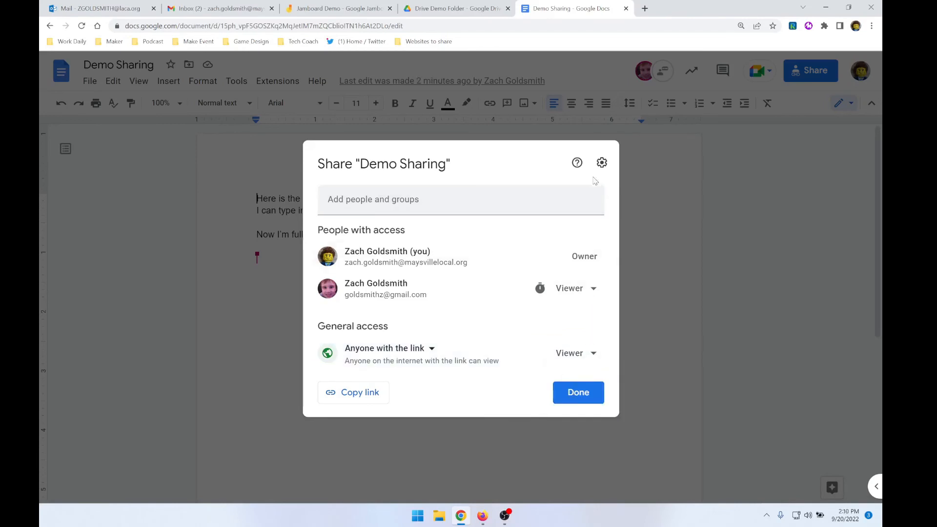
left_click(603, 162)
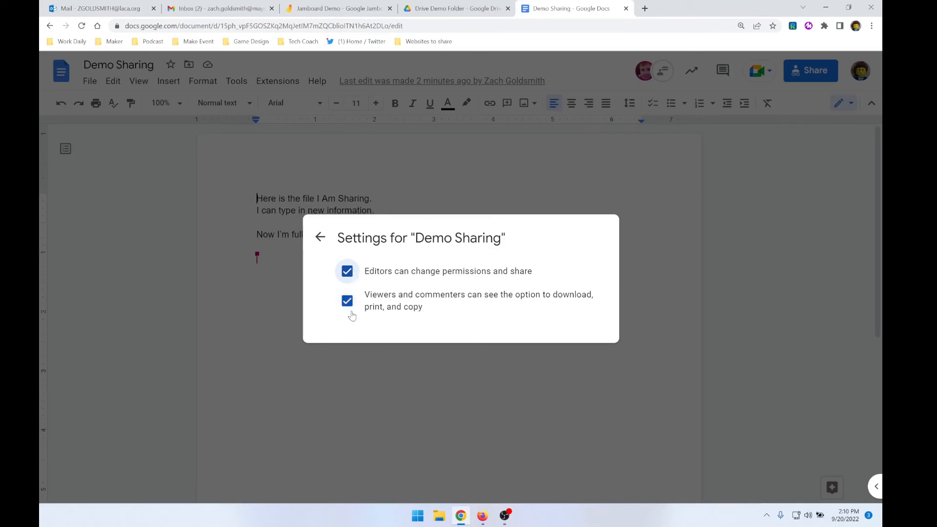
left_click(320, 237)
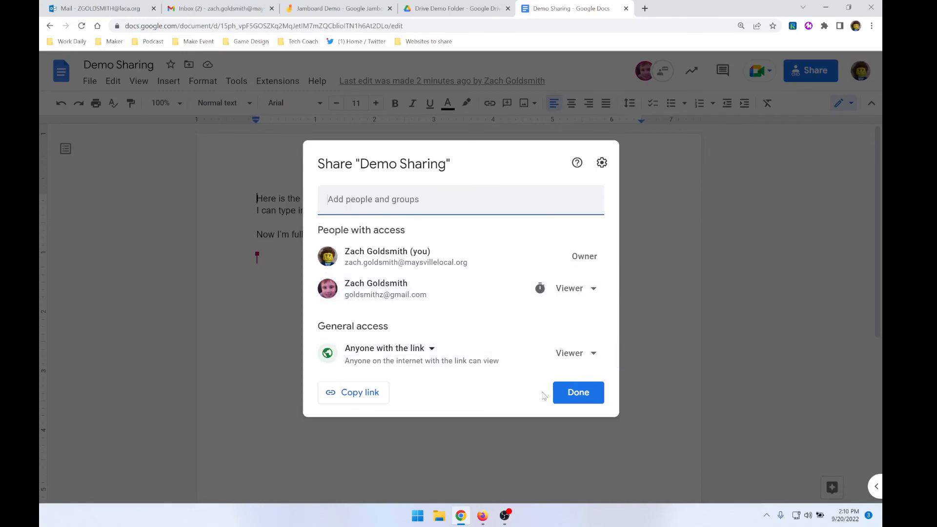
left_click(591, 361)
left_click(591, 362)
left_click(587, 397)
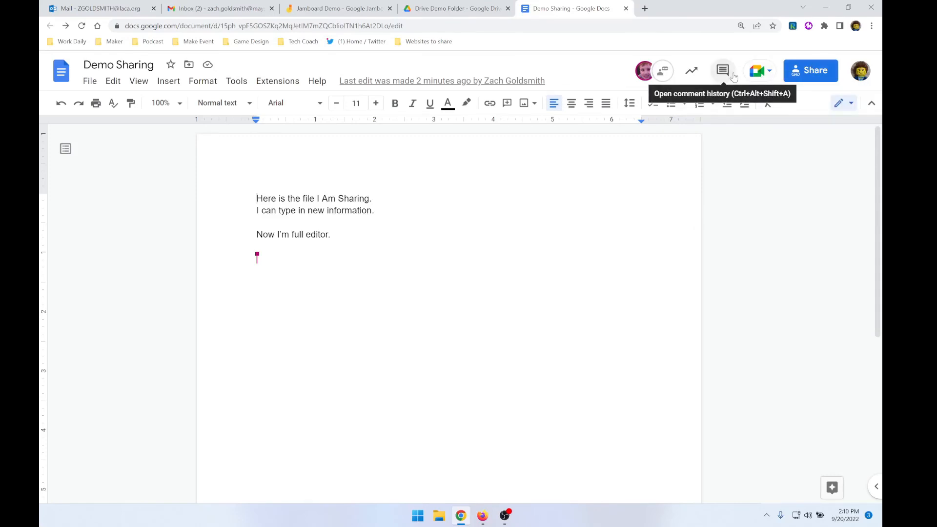
Open the document's sharing settings and remove the Viewer collaborator's access
left_click(819, 71)
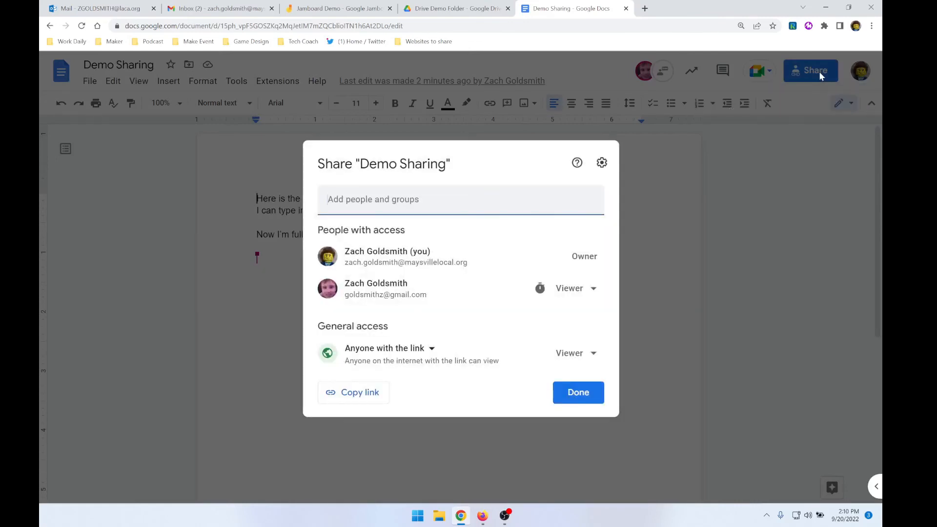
left_click(703, 237)
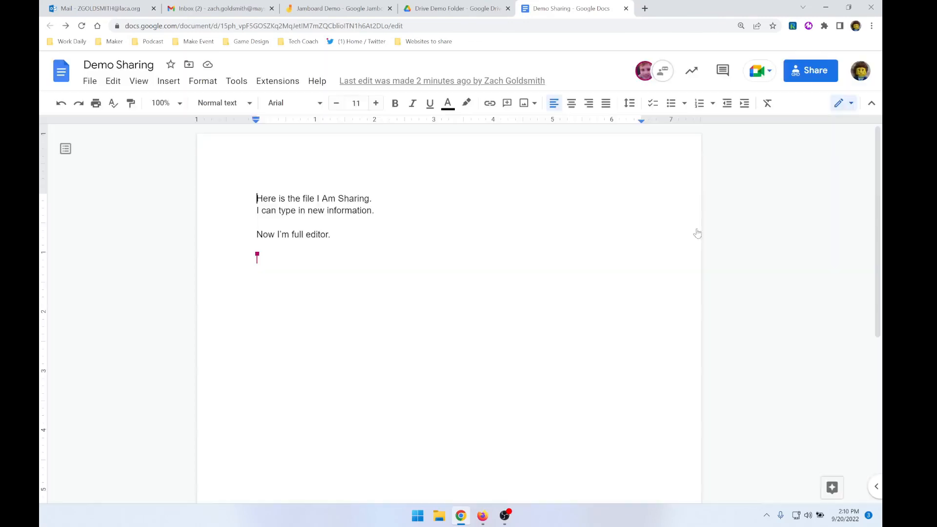
left_click(811, 71)
left_click(416, 197)
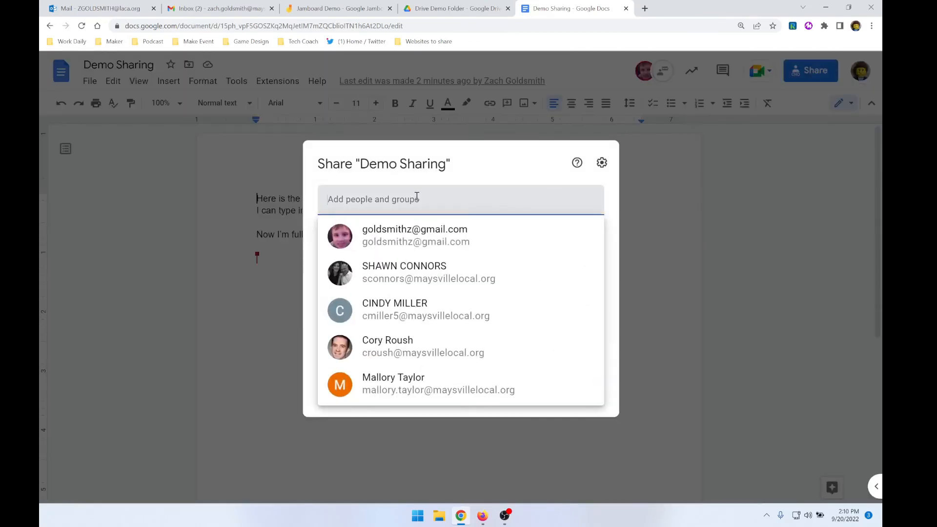
left_click(477, 173)
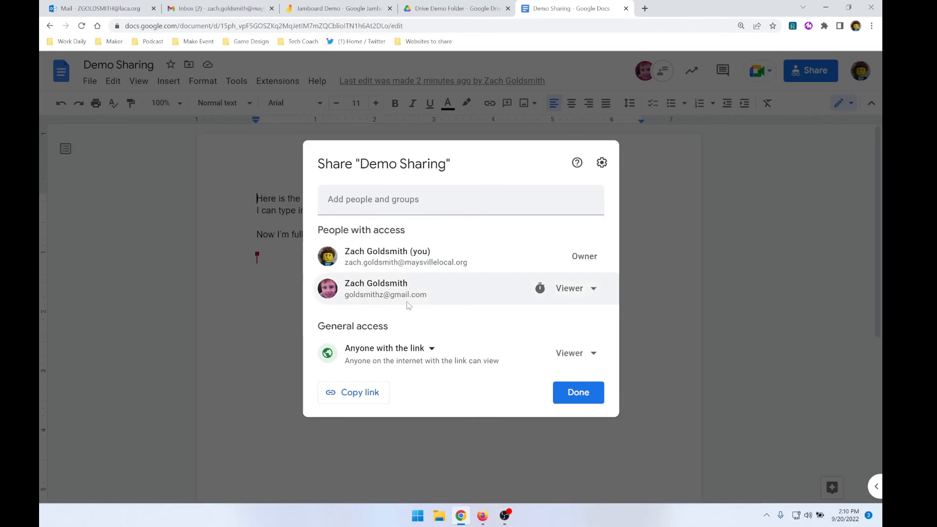
left_click(597, 294)
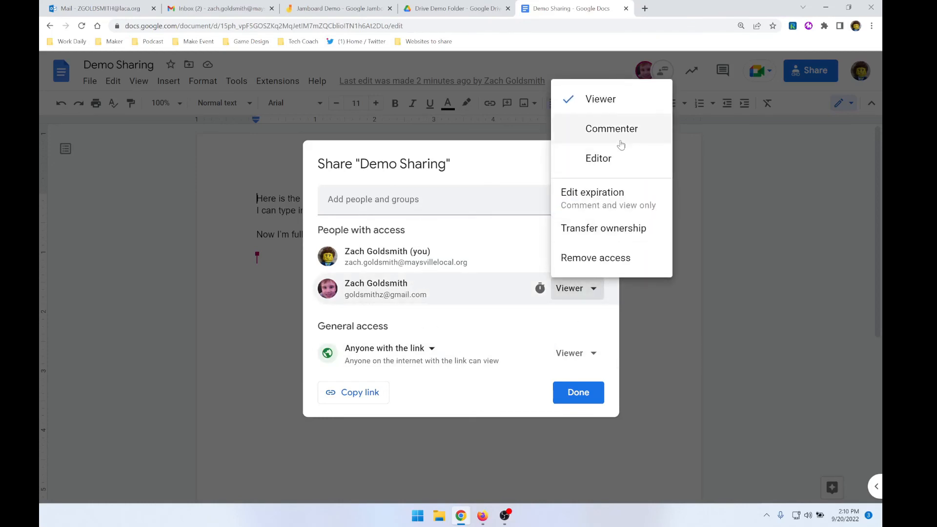
left_click(614, 268)
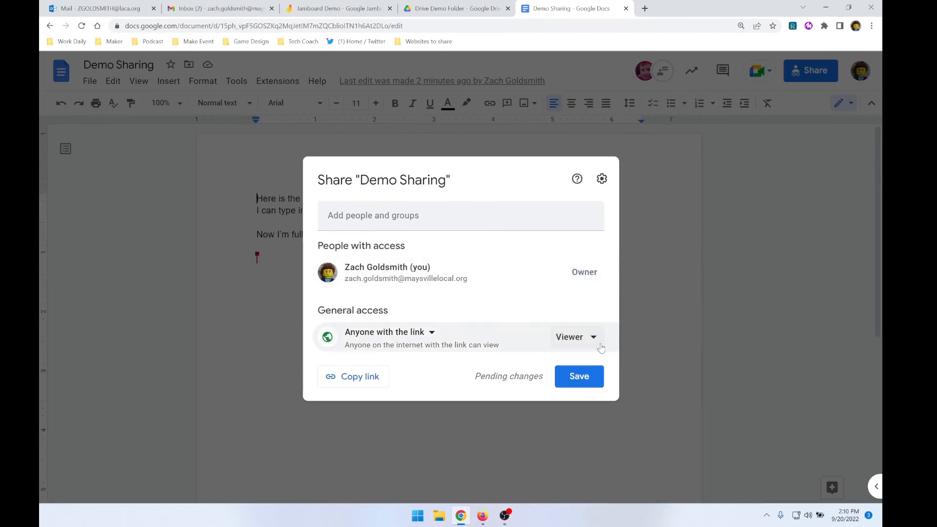
Switch the document's general access to Restricted, set it back to "Anyone with the link", and finish sharing
left_click(422, 336)
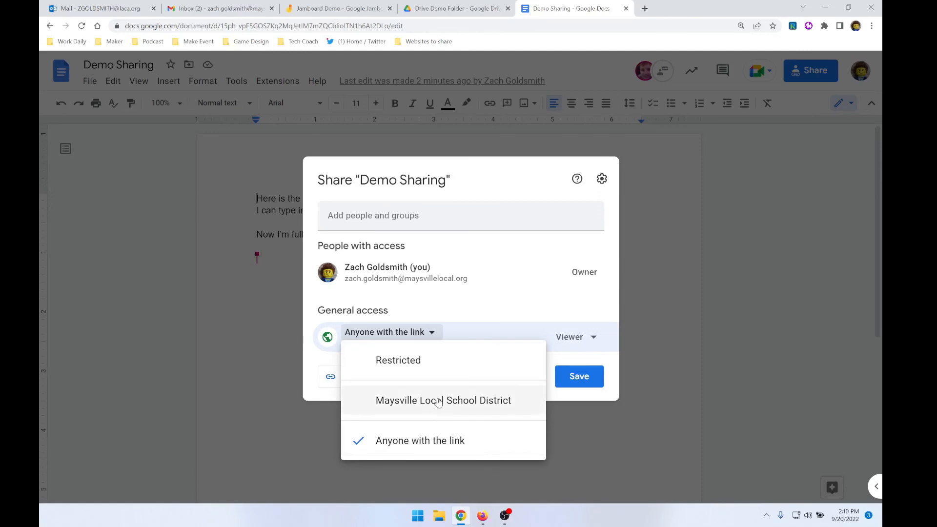
left_click(436, 372)
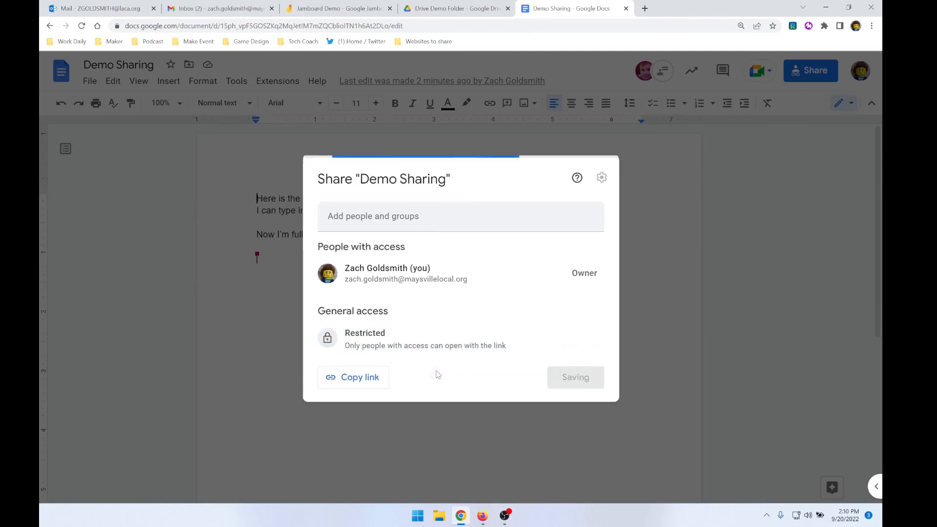
left_click(382, 334)
left_click(421, 440)
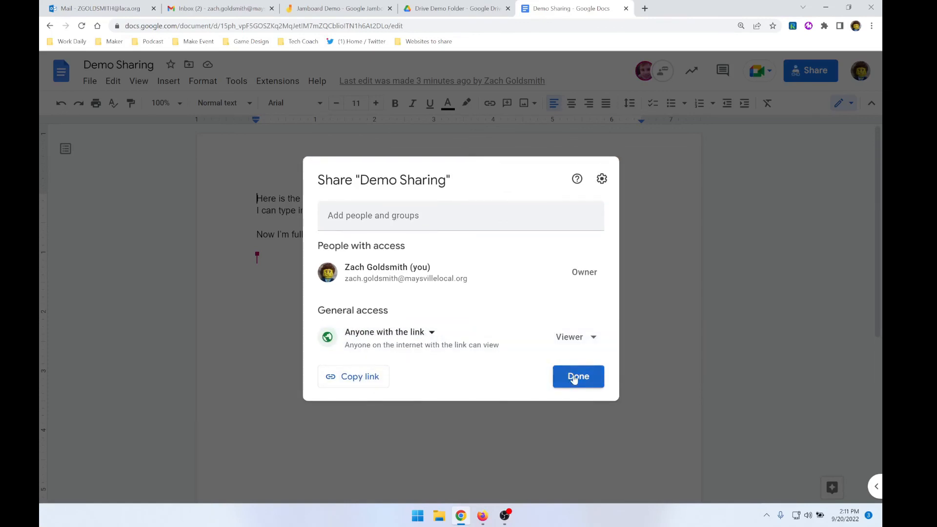
left_click(574, 377)
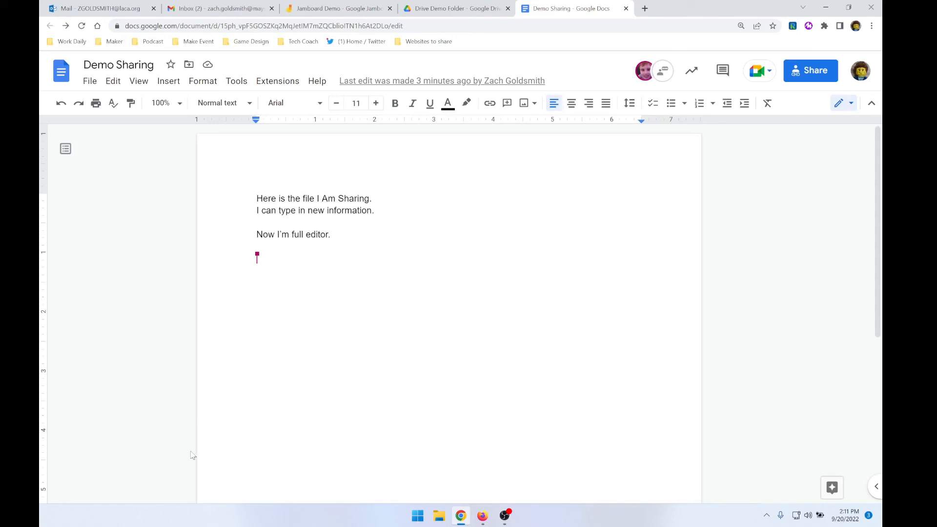
Move the Ledger spreadsheet from My Drive into the Drive Demo Folder in Google Drive, and open that folder
left_click(442, 4)
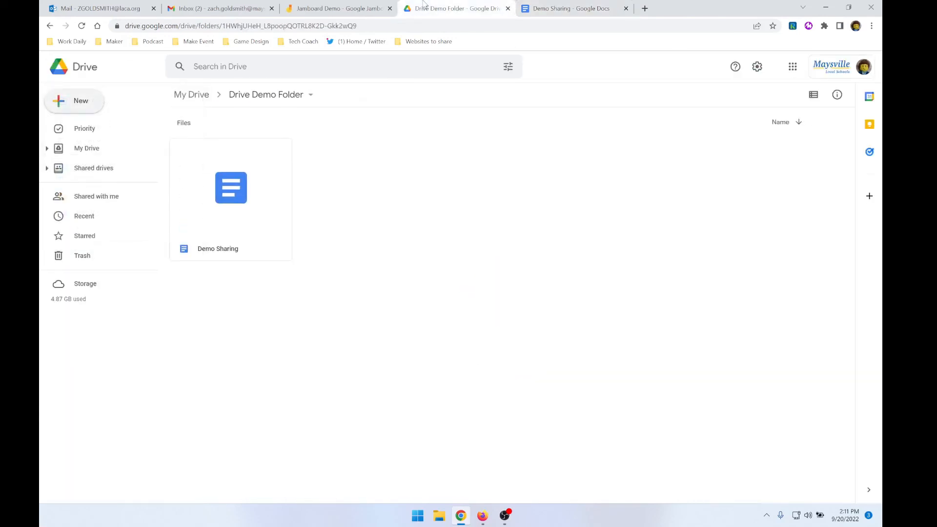
left_click(83, 150)
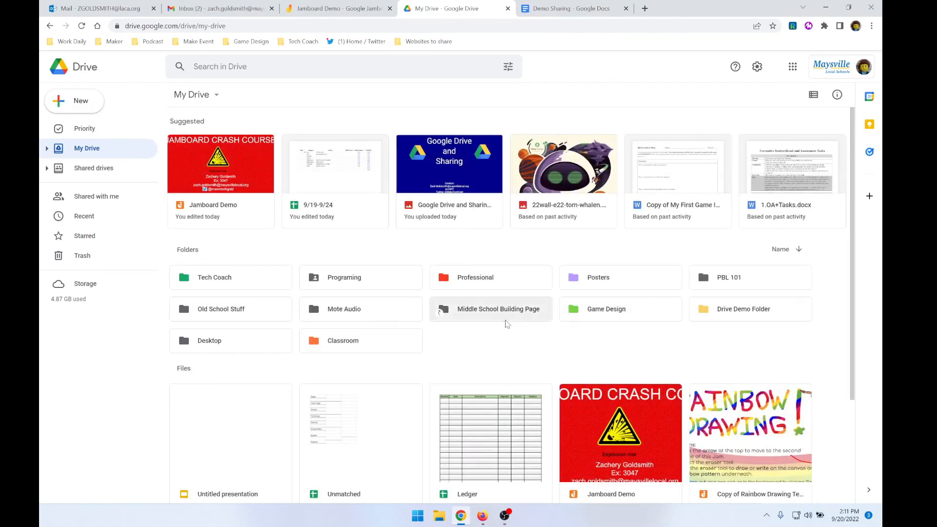
scroll(552, 341, "down", 2)
scroll(522, 386, "up", 2)
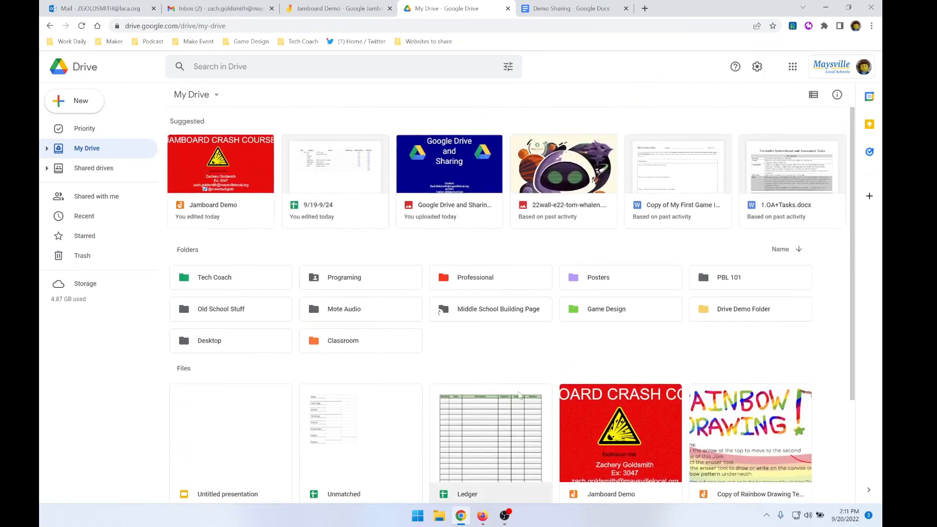
left_click_drag(506, 447, 493, 406)
right_click(493, 406)
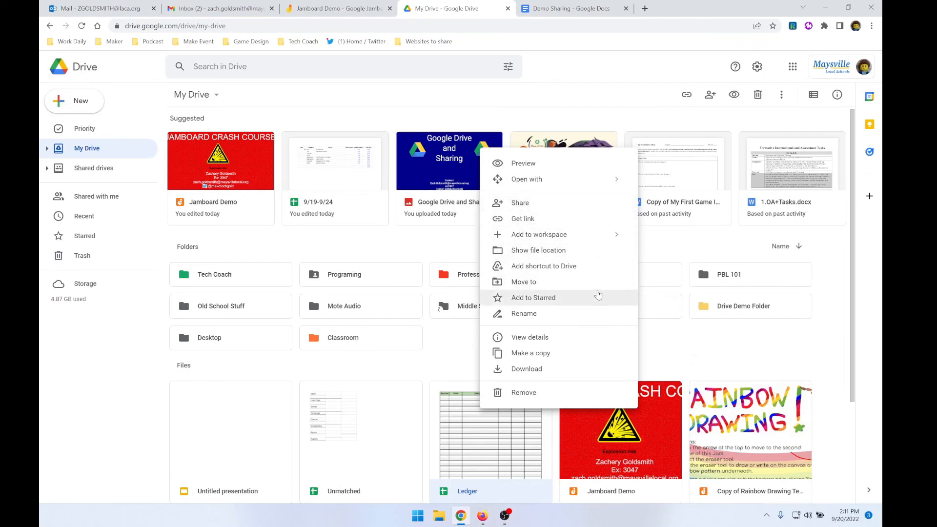
left_click_drag(441, 390, 734, 308)
double_click(718, 317)
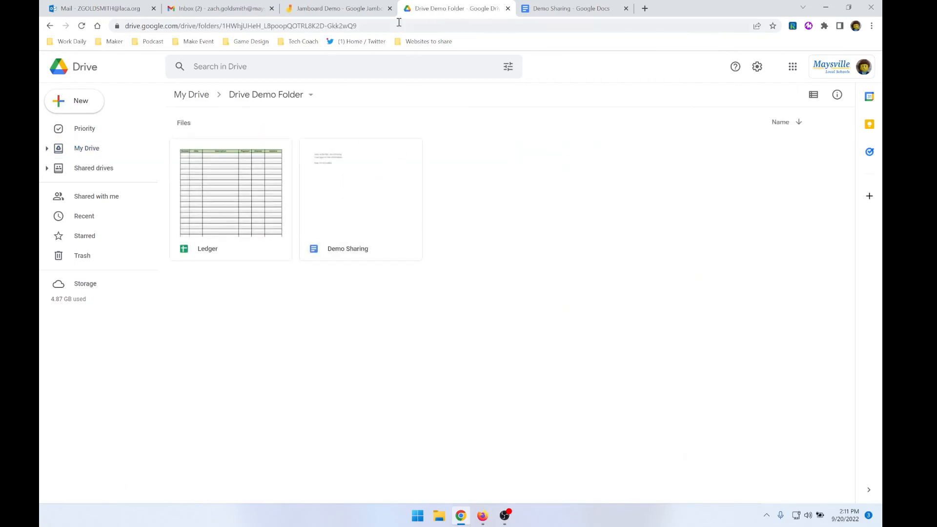
Switch to the Jamboard Demo to show the "Google Drive and Sharing" closing frame
left_click(376, 6)
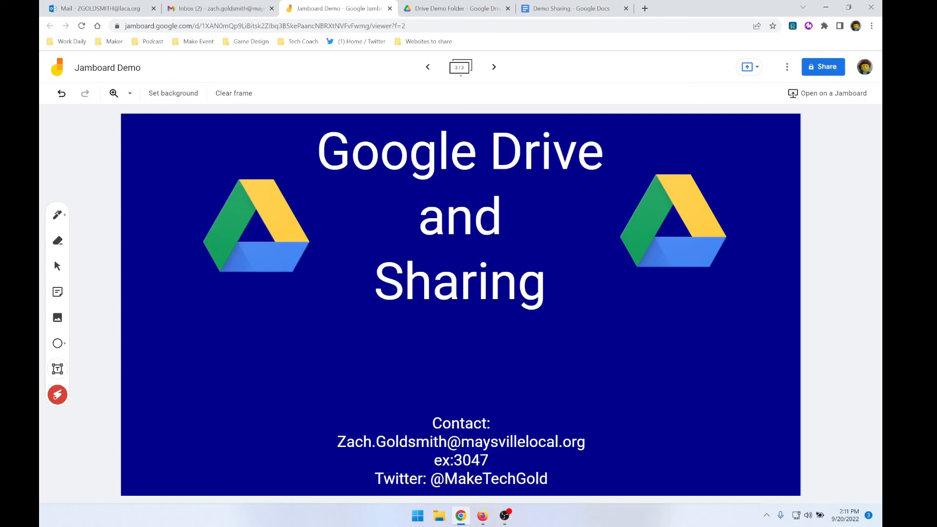
key("alt+Tab")
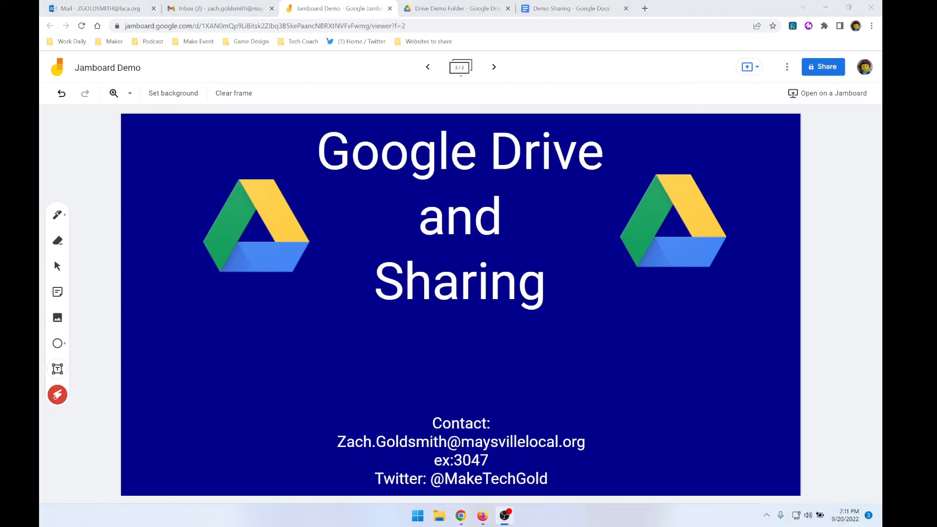